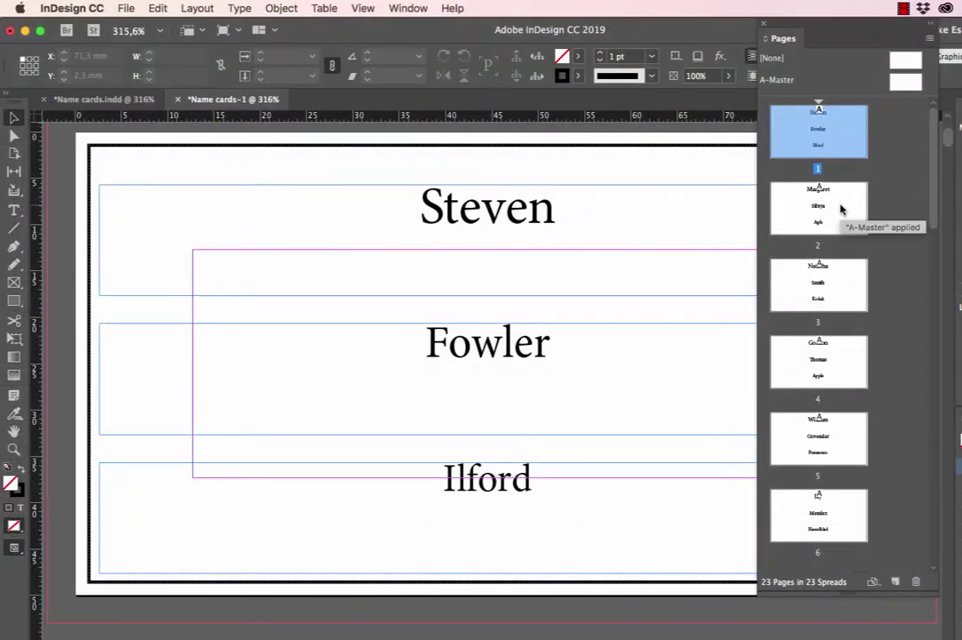
Step: View the merged name cards on pages 2, 3 and 4, then put the page overview away
double_click(842, 209)
double_click(840, 282)
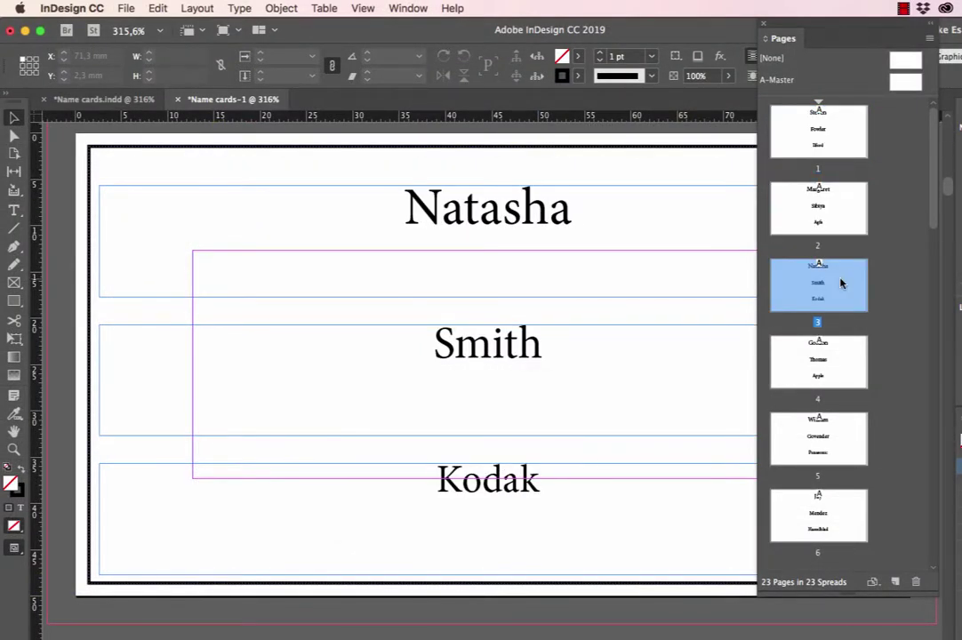
double_click(831, 365)
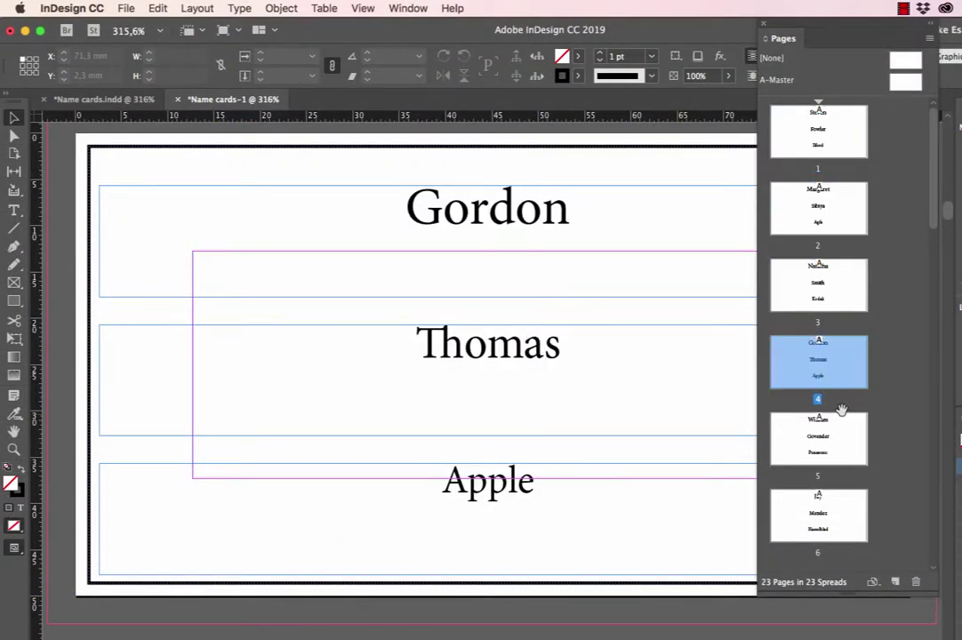
click(784, 38)
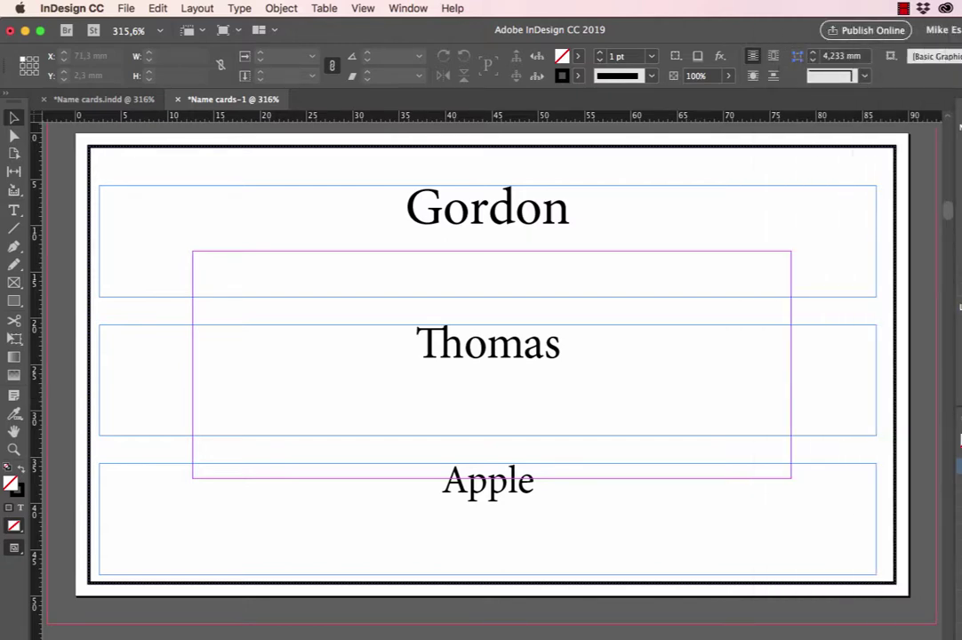
Step: Return to the first page and go through the merged name cards one page at a time
key(shift+super+Page_Up)
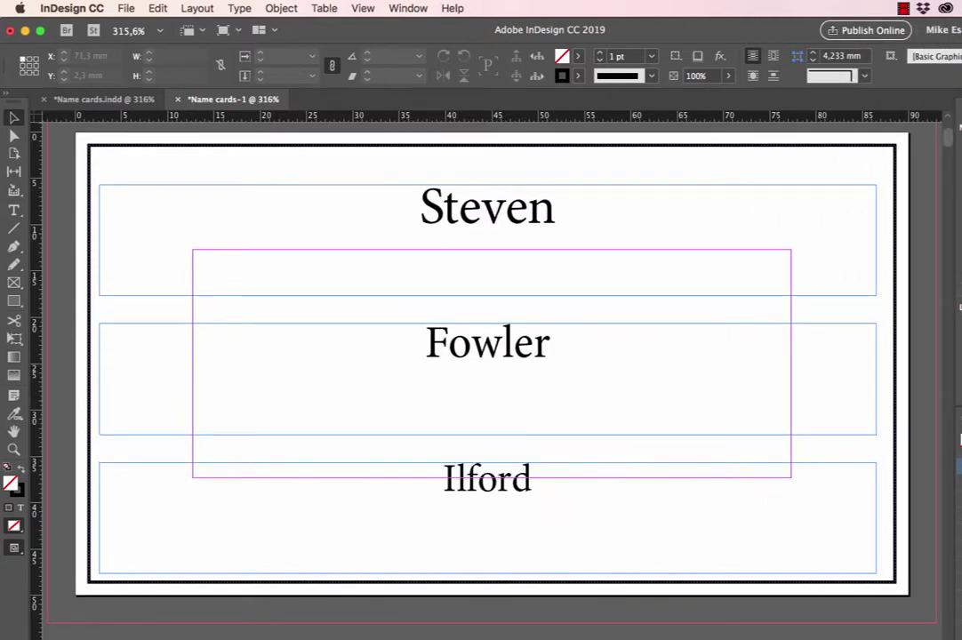
key(shift+Page_Down)
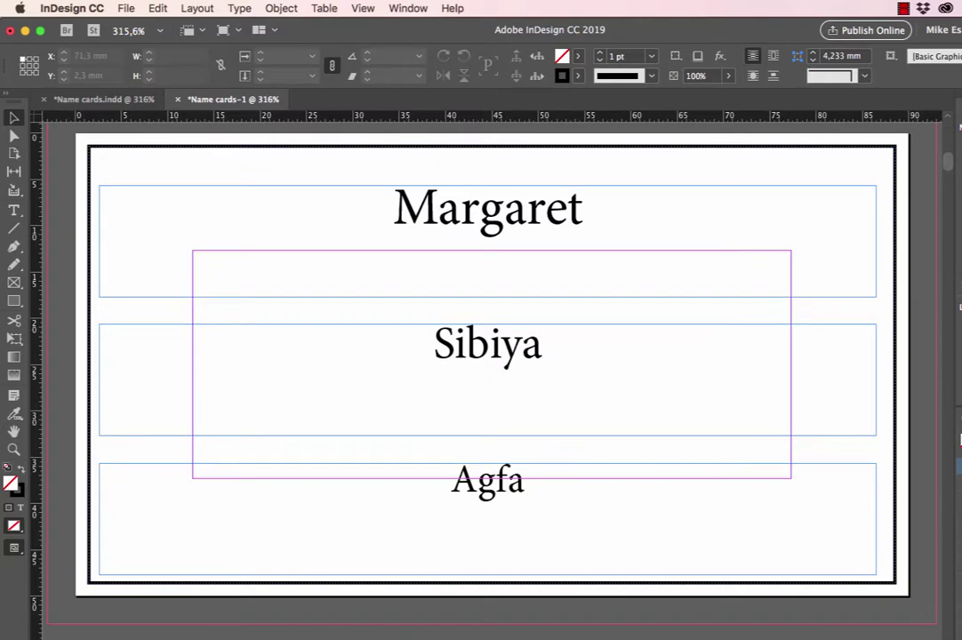
key(shift+Page_Down)
key(shift+Page_Down)
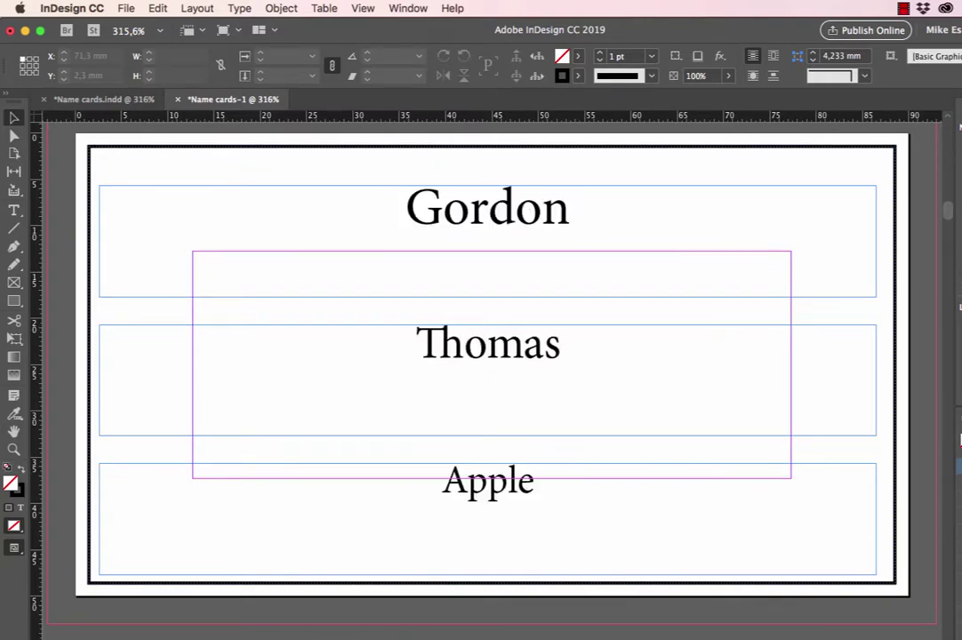
key(shift+Page_Down)
key(shift+Page_Down)
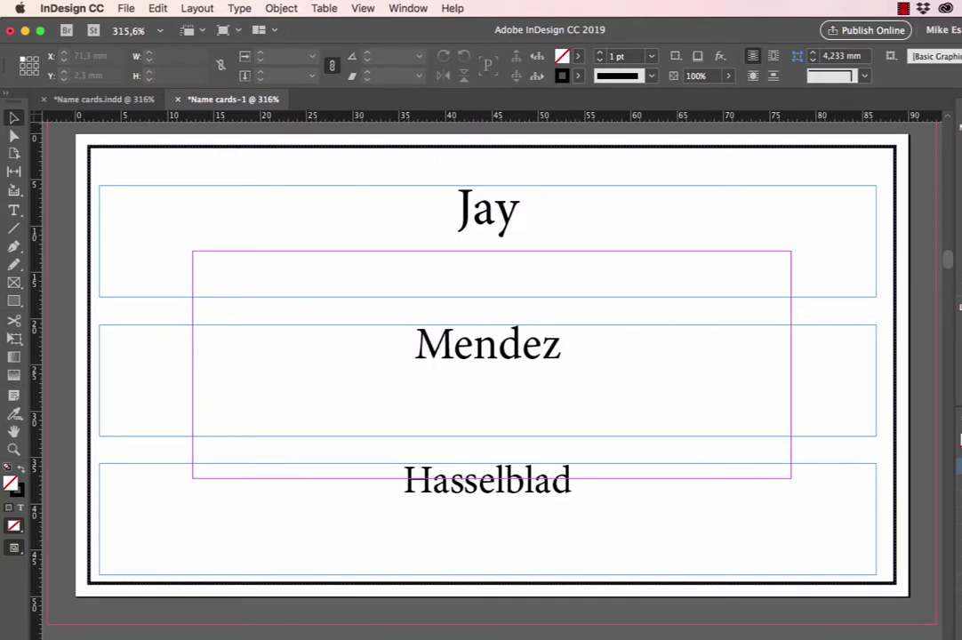
key(shift+Page_Down)
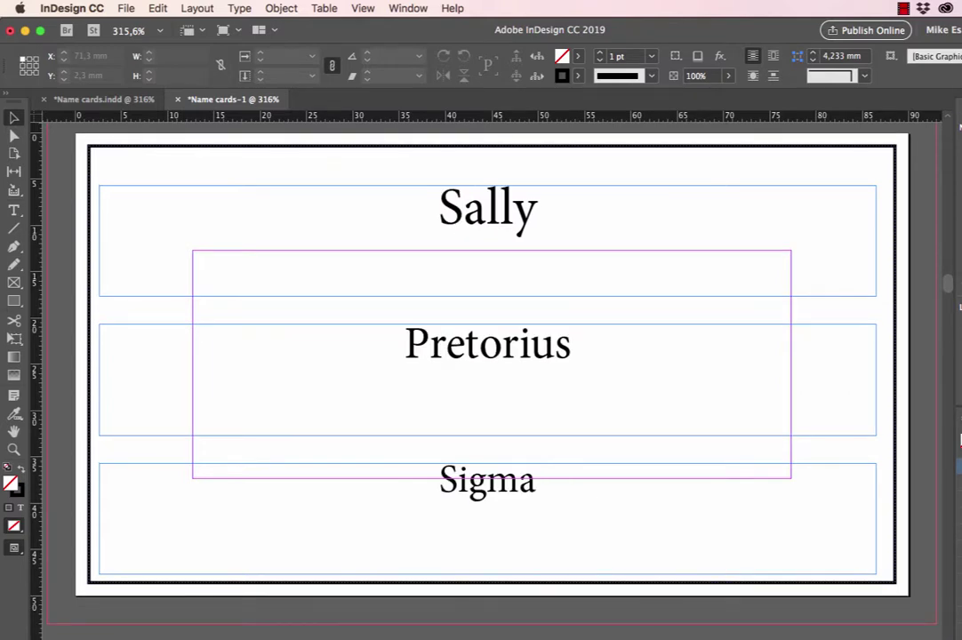
key(shift+Page_Down)
key(shift+Page_Down)
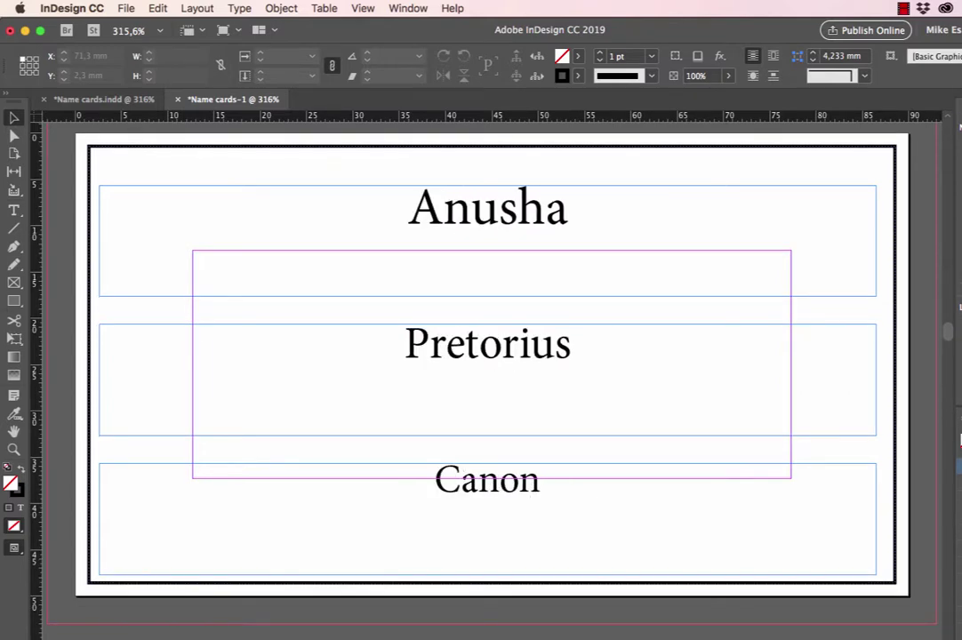
key(shift+Page_Down)
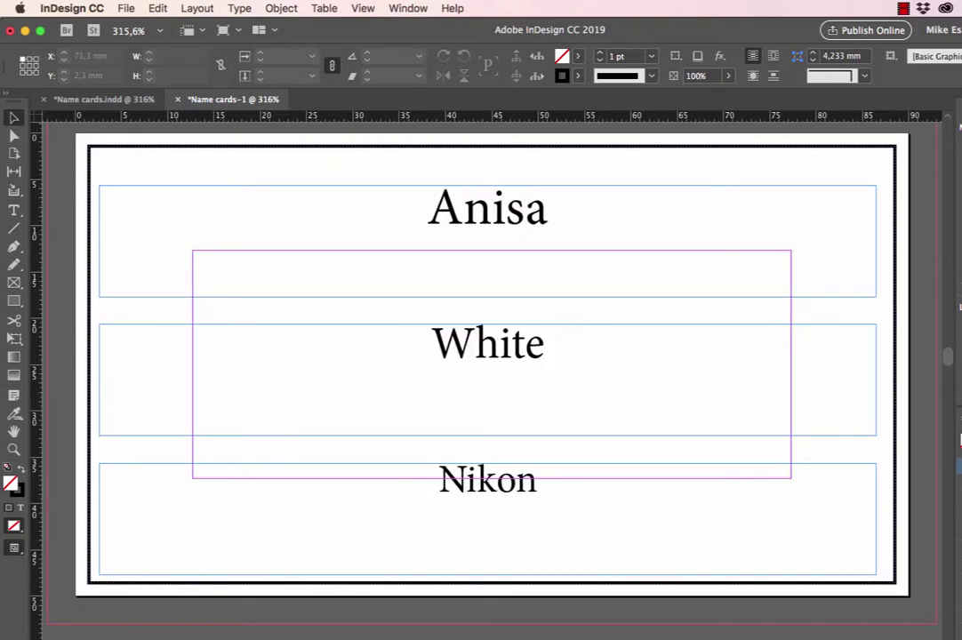
key(shift+Page_Down)
key(shift+Page_Down)
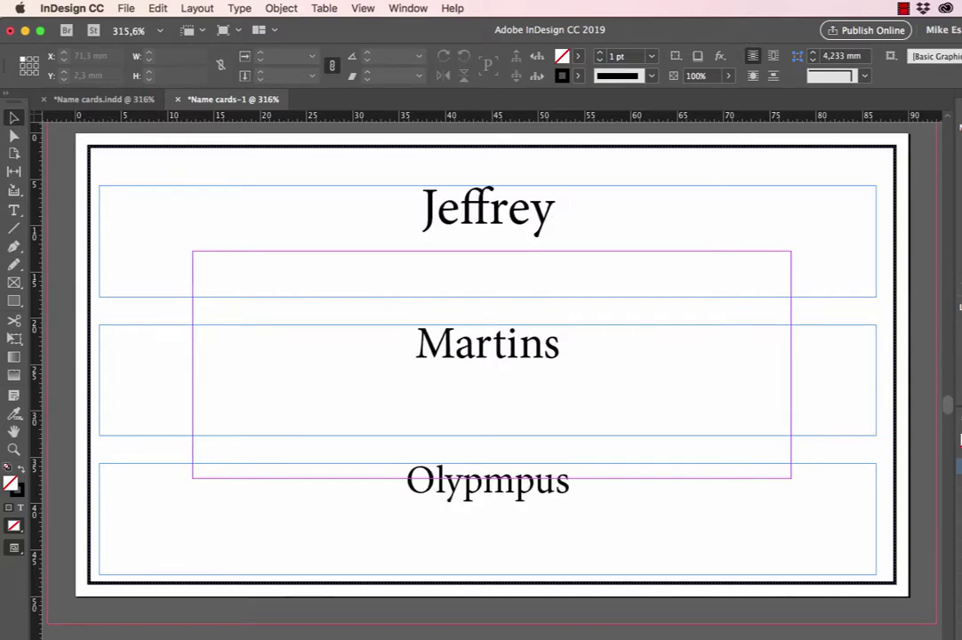
key(shift+Page_Down)
key(shift+Page_Down)
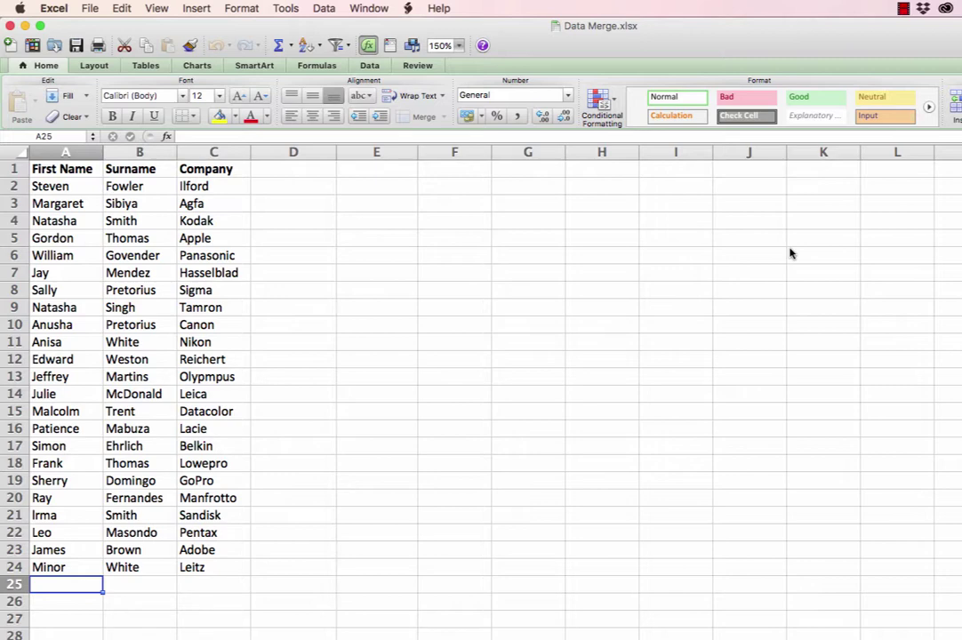
Step: Switch to InDesign and set up a new print document 90 mm wide and 50 mm high without facing pages
key(super+Tab)
key(super+Tab)
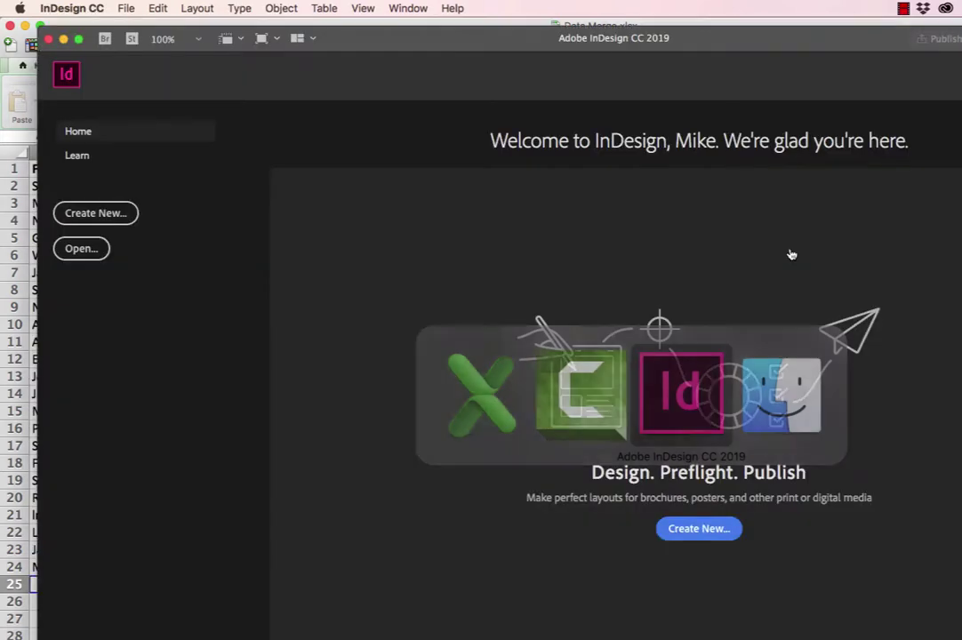
click(70, 210)
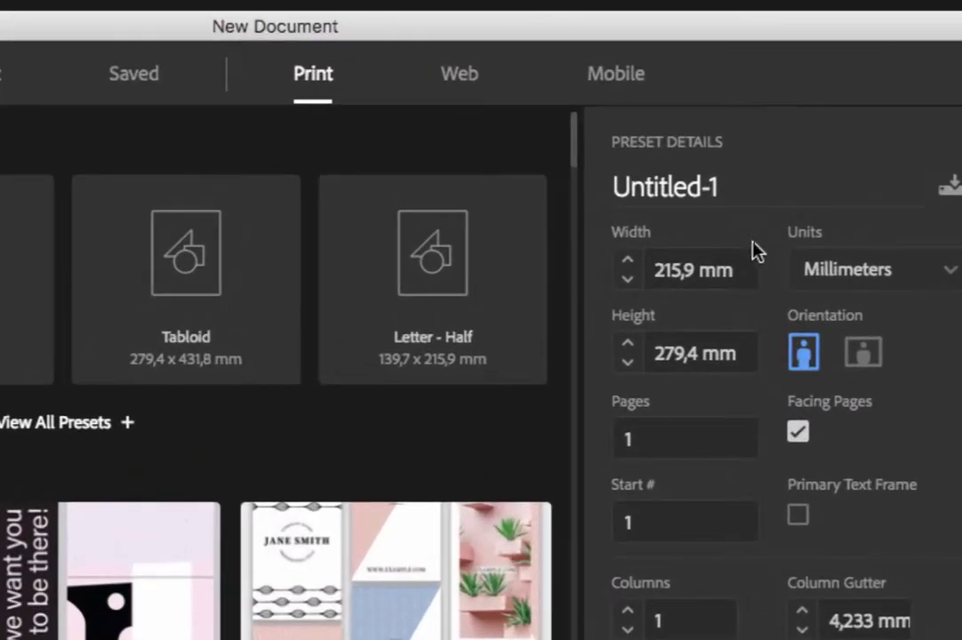
drag(744, 265, 668, 251)
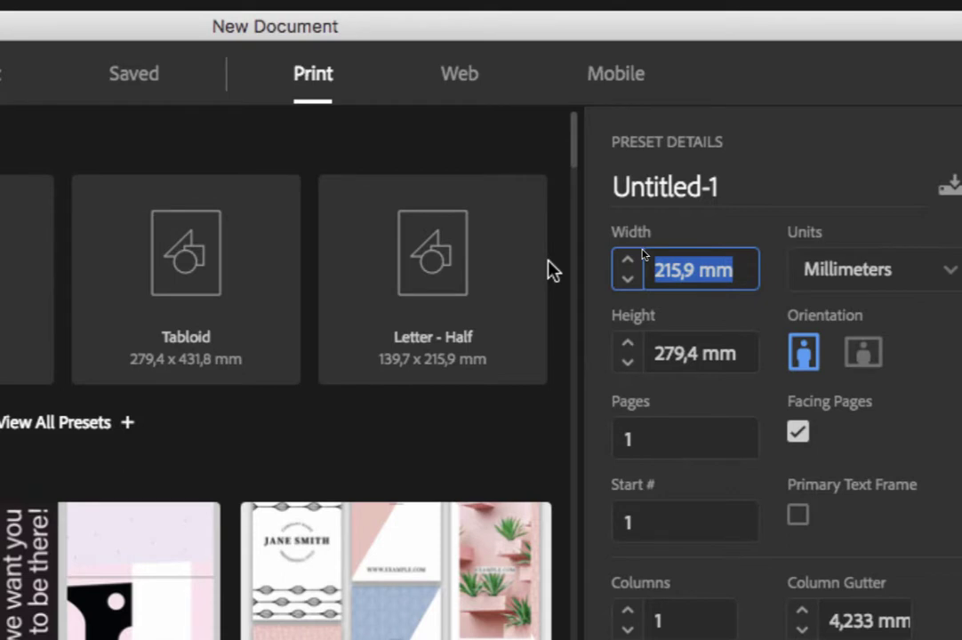
text(90)
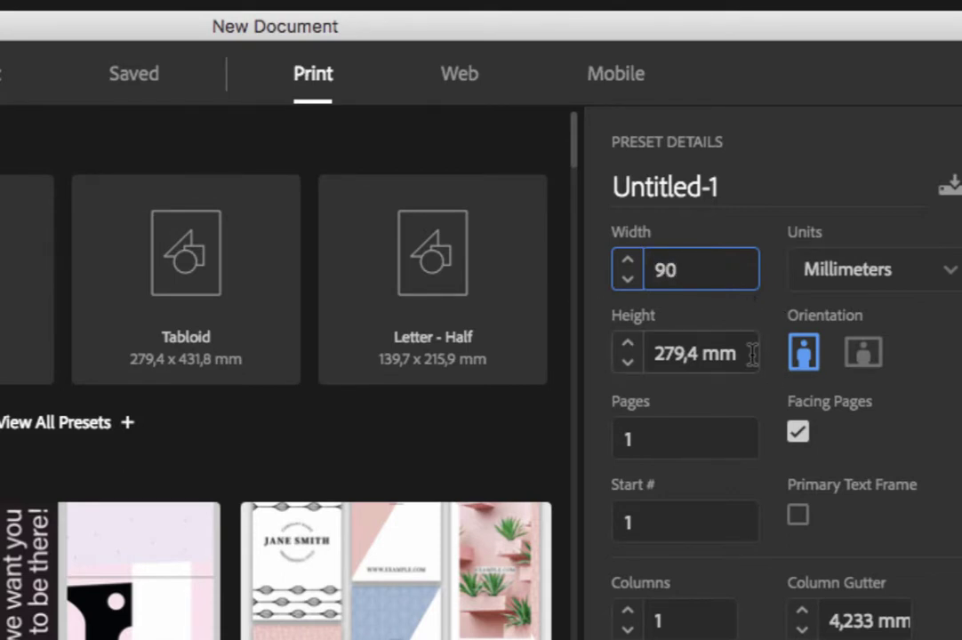
key(Tab)
text(50)
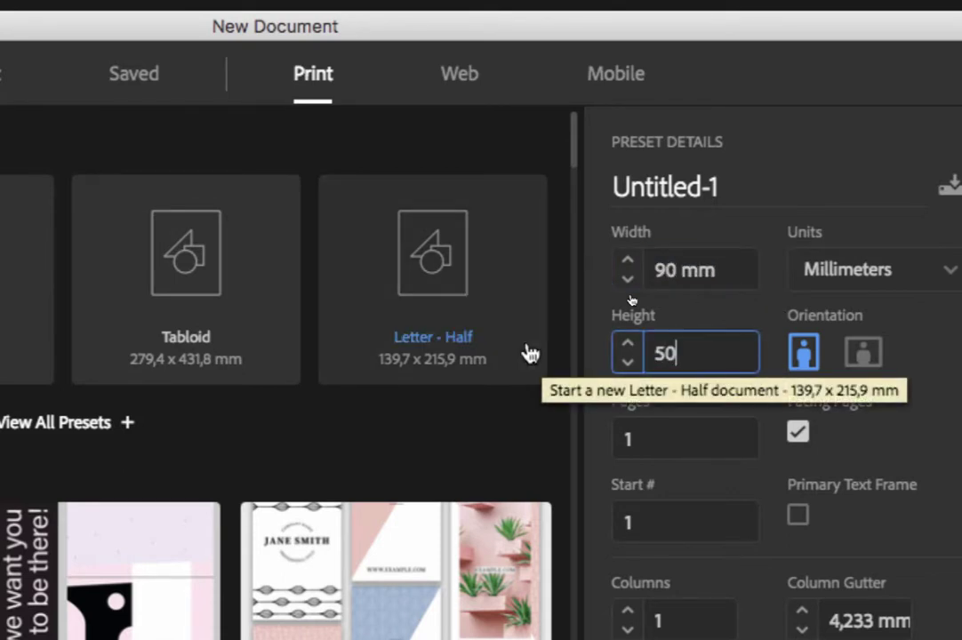
click(799, 436)
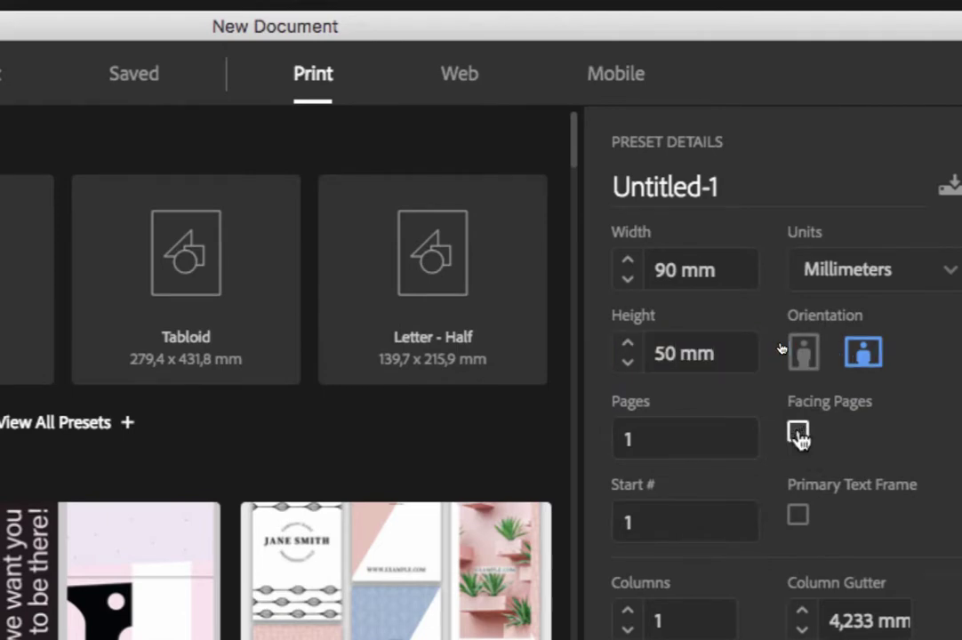
Step: Set a 3 mm bleed on all sides and create the document
scroll(799, 440, down, 3)
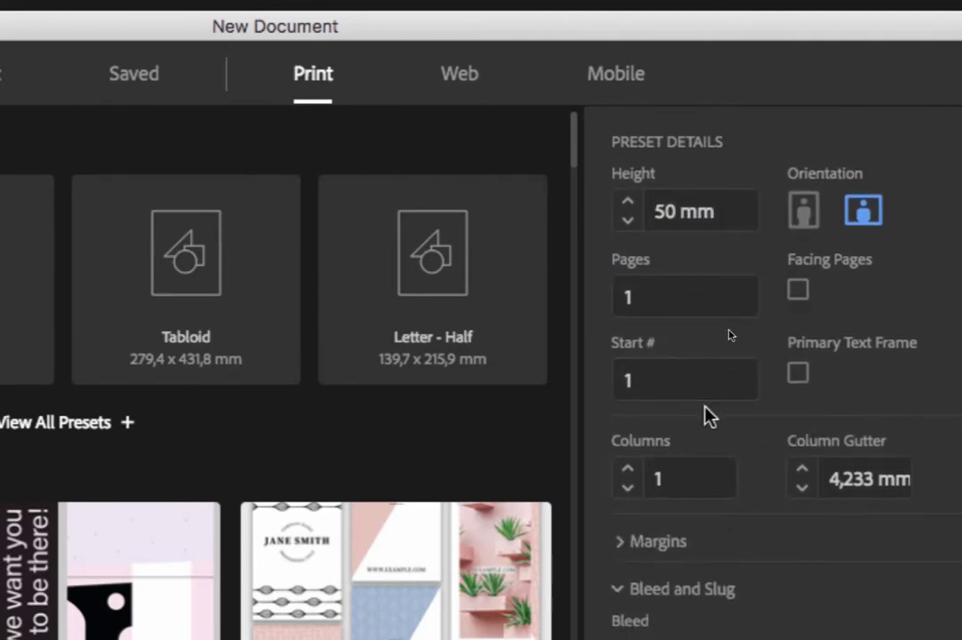
scroll(709, 415, down, 3)
click(711, 500)
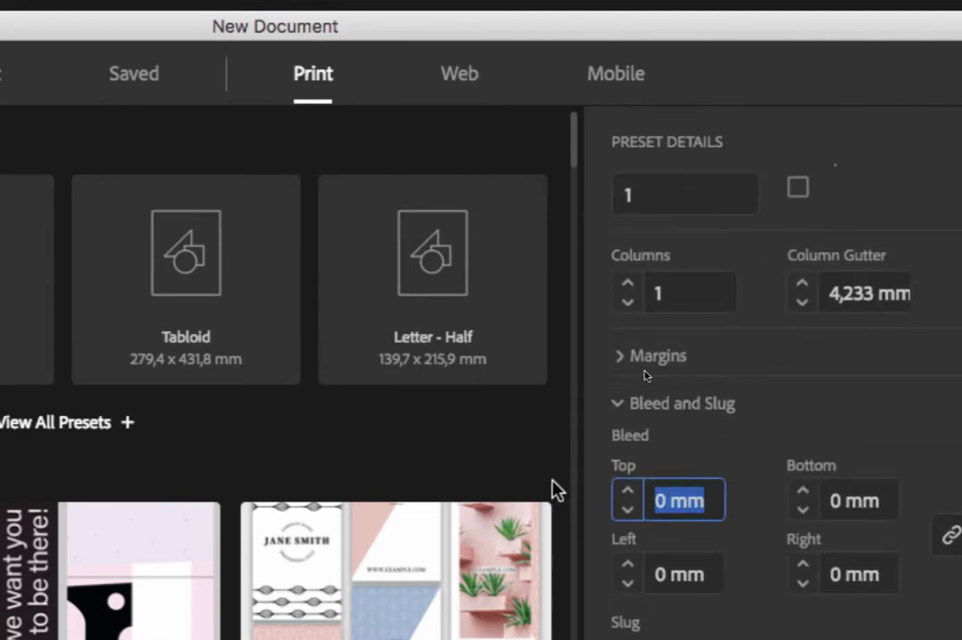
text(3)
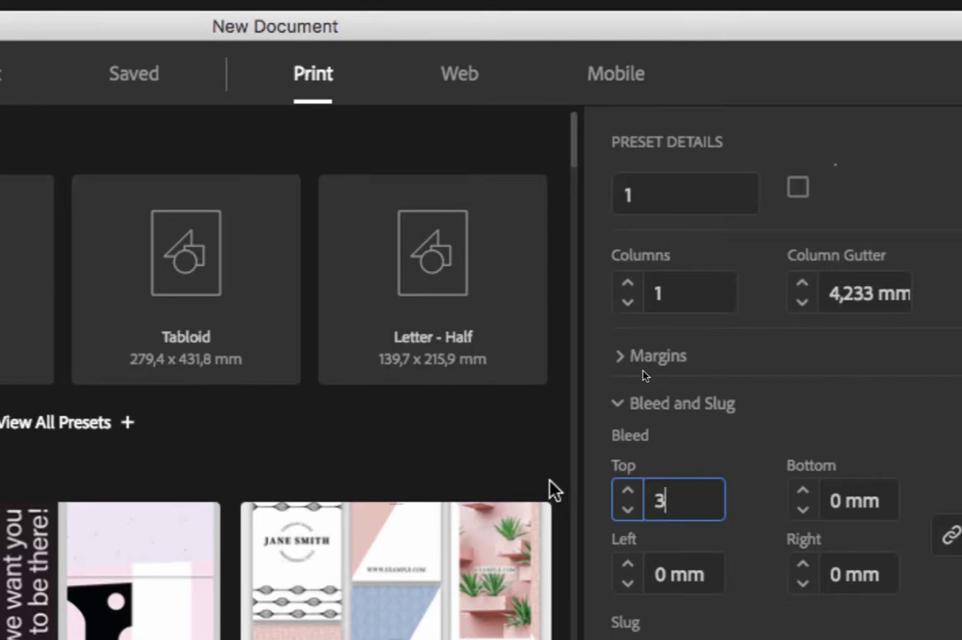
key(Tab)
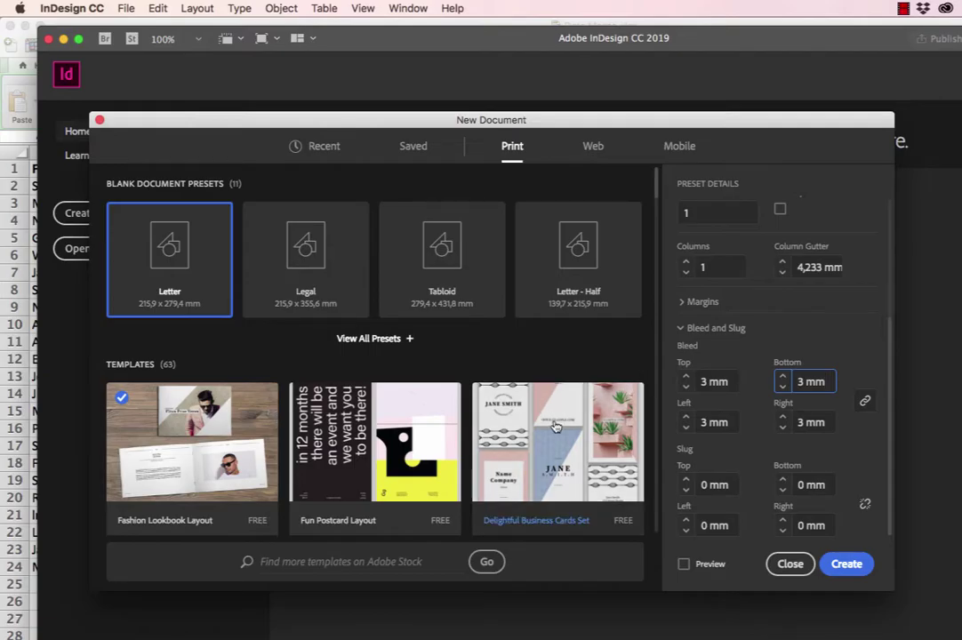
click(845, 566)
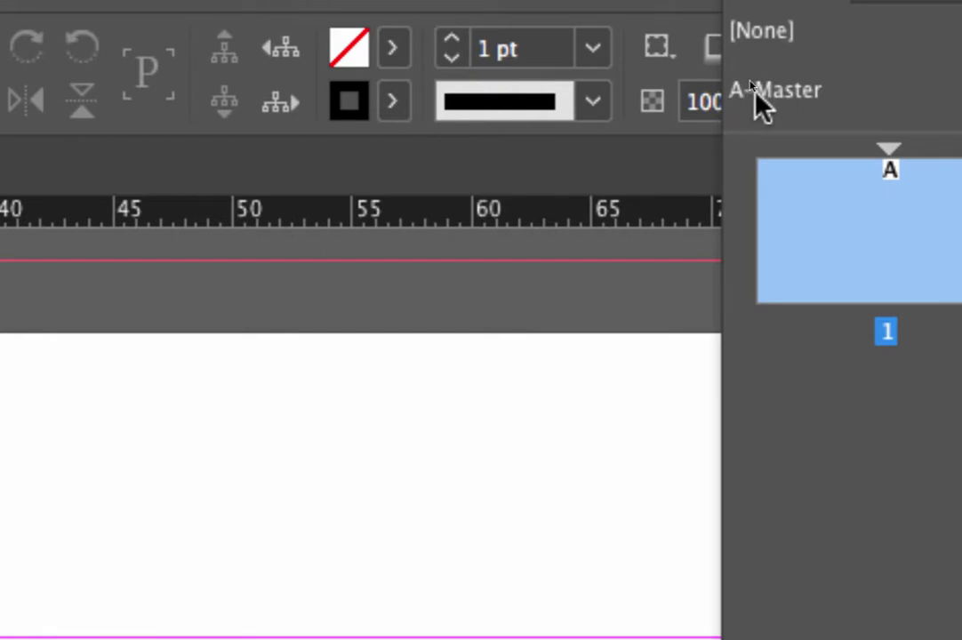
Step: On A-Master, draw a rectangular border about 87.4 by 47.5 mm just inside the page edges
double_click(763, 103)
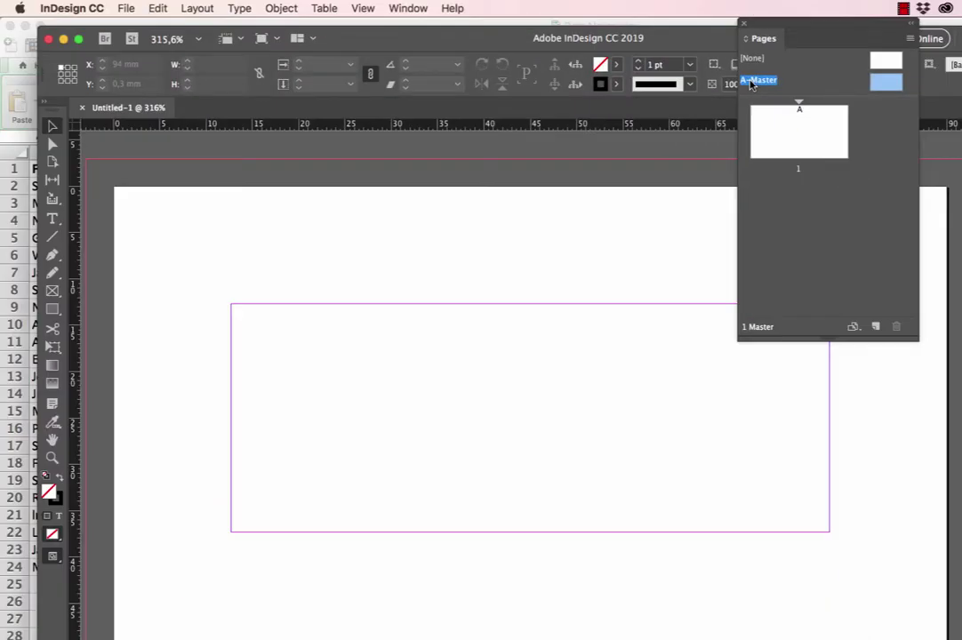
scroll(586, 223, down, 2)
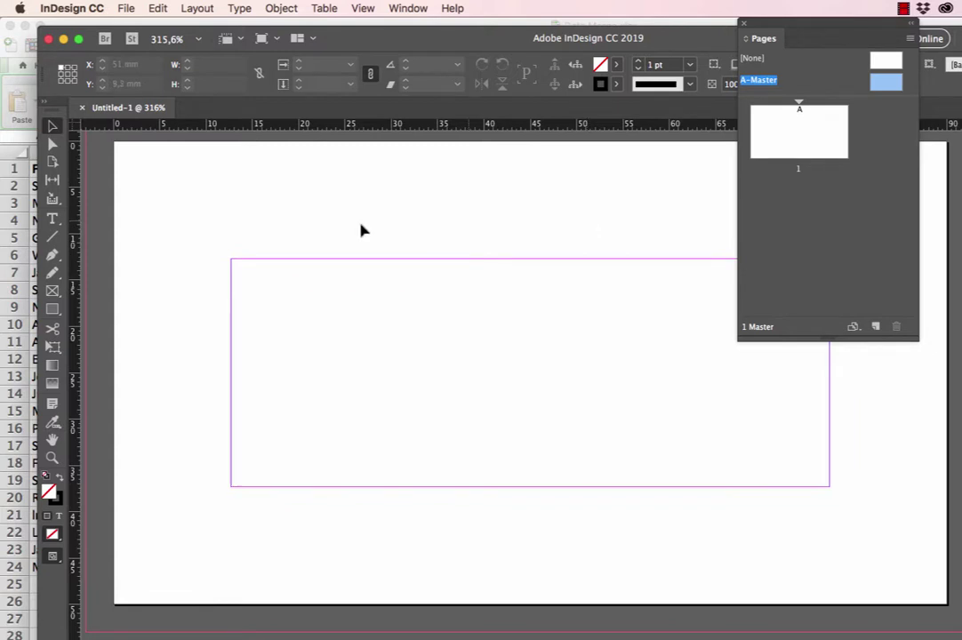
click(52, 309)
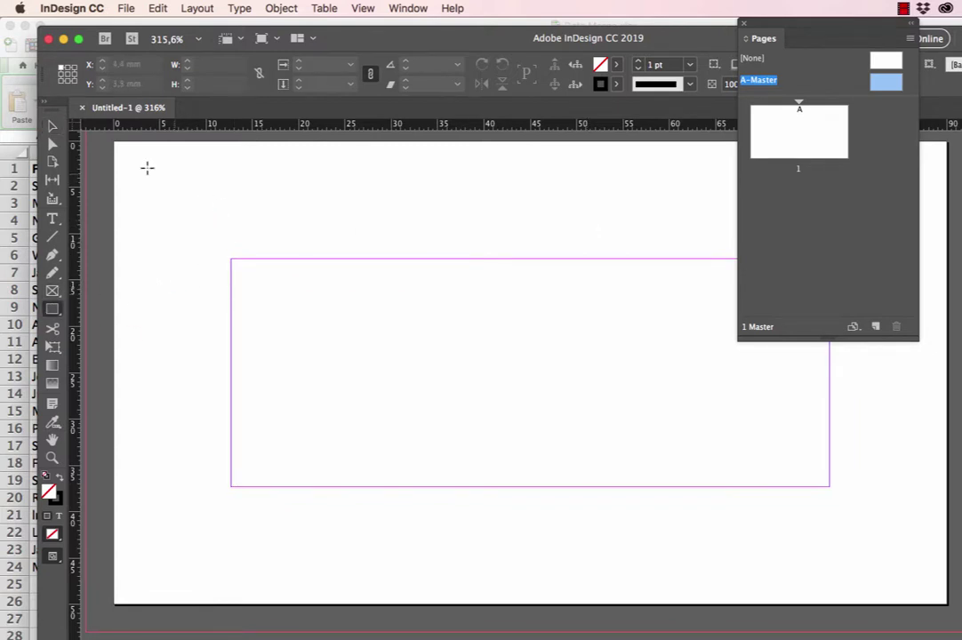
mouse_move(123, 152)
mouse_down()
mouse_move(394, 287)
mouse_move(617, 433)
mouse_move(839, 550)
mouse_move(909, 571)
mouse_move(933, 592)
mouse_up()
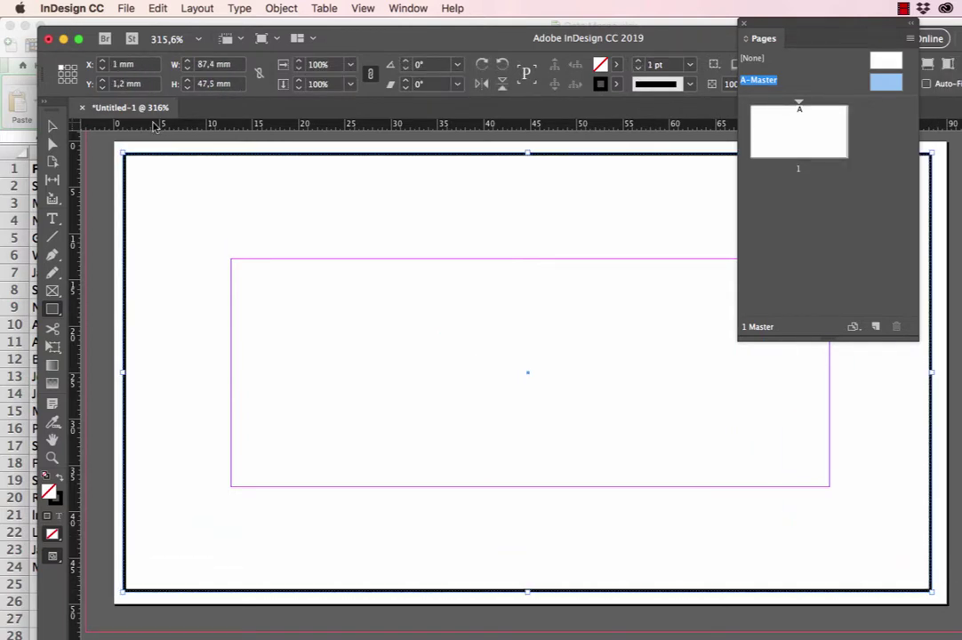
click(51, 127)
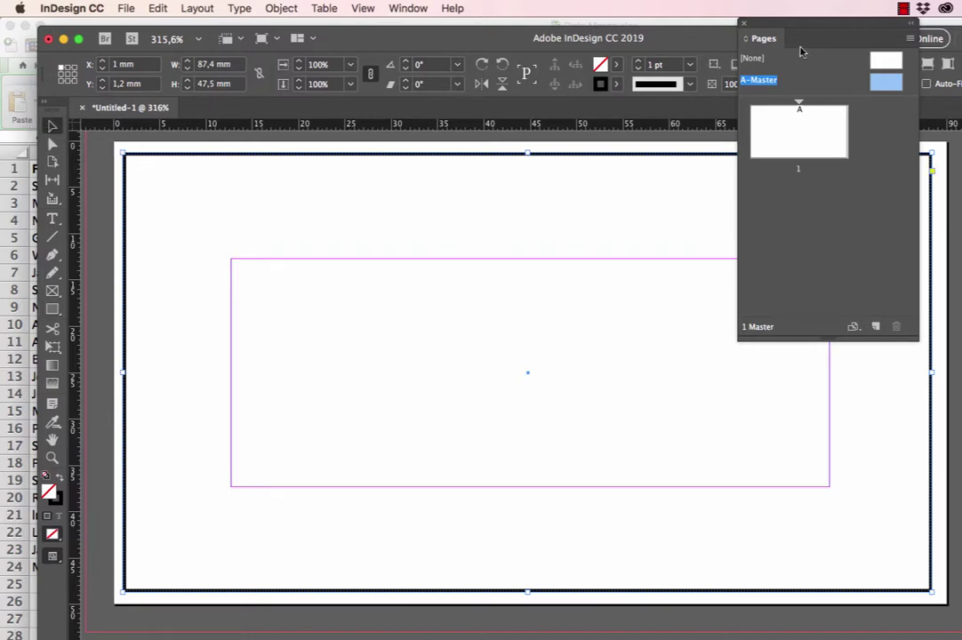
Step: Centre the border rectangle horizontally and vertically on the master page and deselect it
drag(756, 29, 960, 63)
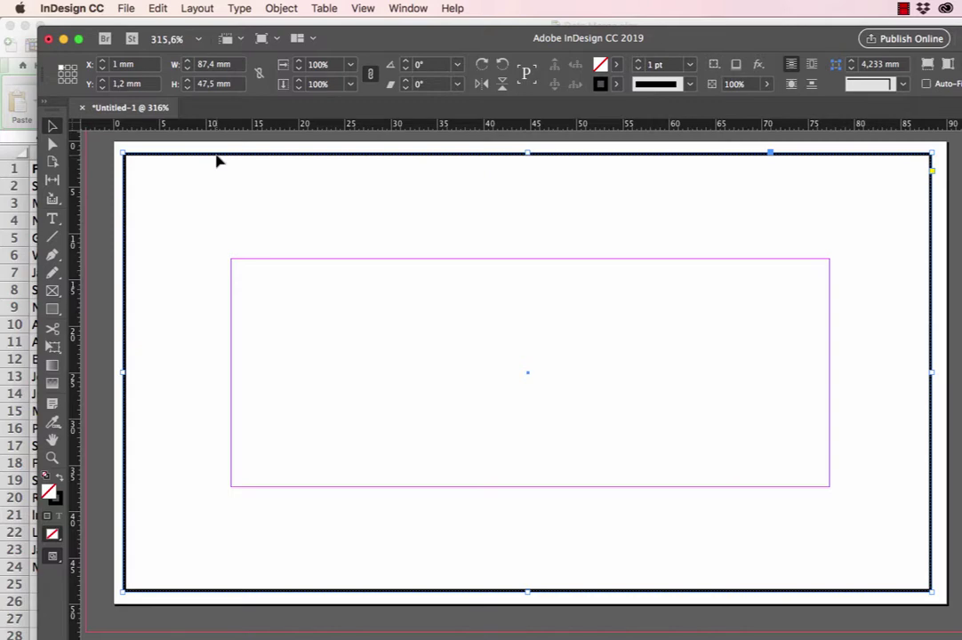
drag(221, 160, 224, 161)
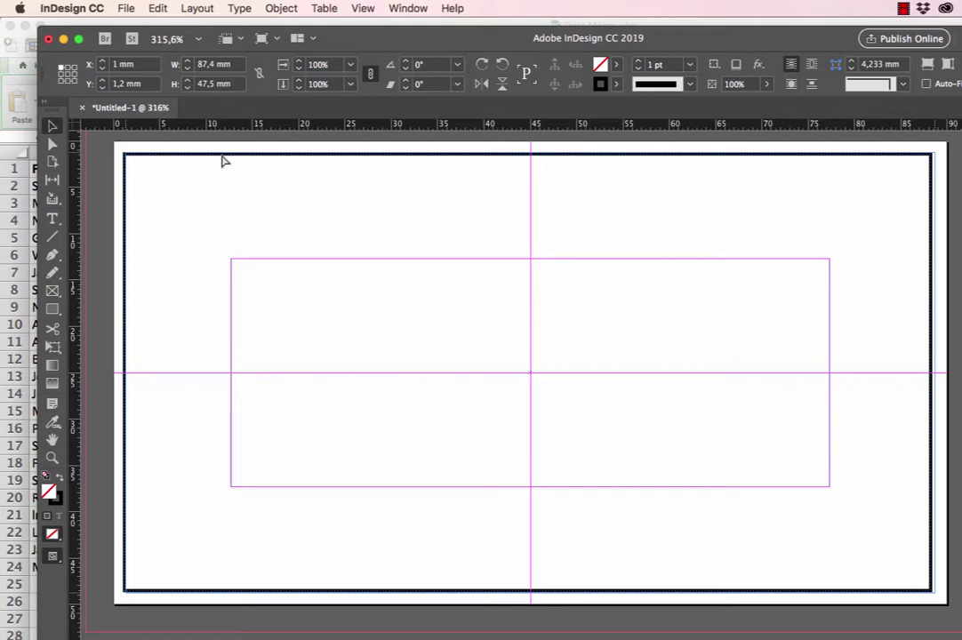
drag(223, 160, 225, 161)
click(96, 193)
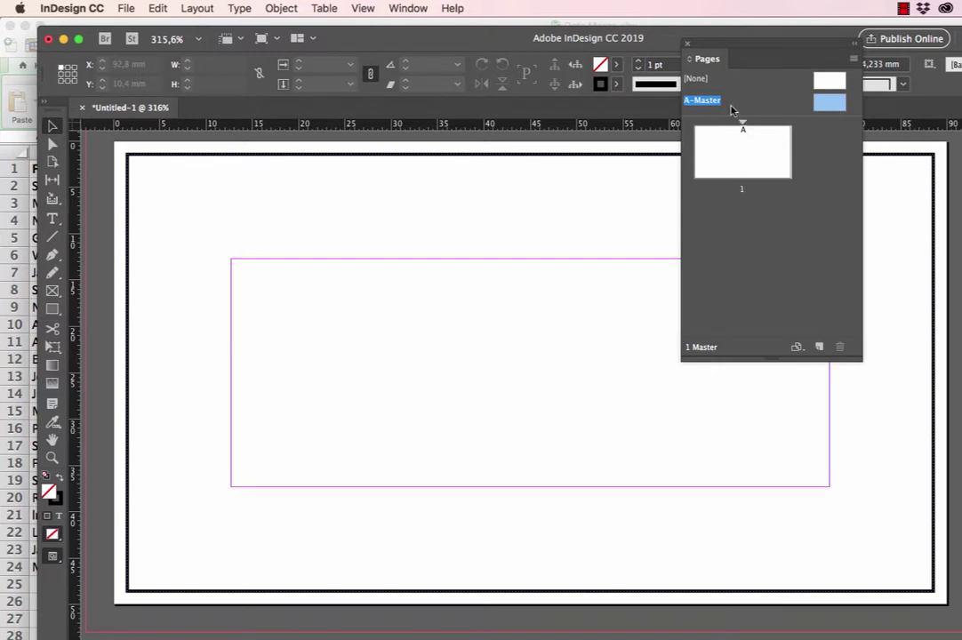
Step: Go to page 1 and draw a wide text frame across the upper part of the card, inside the border
click(727, 157)
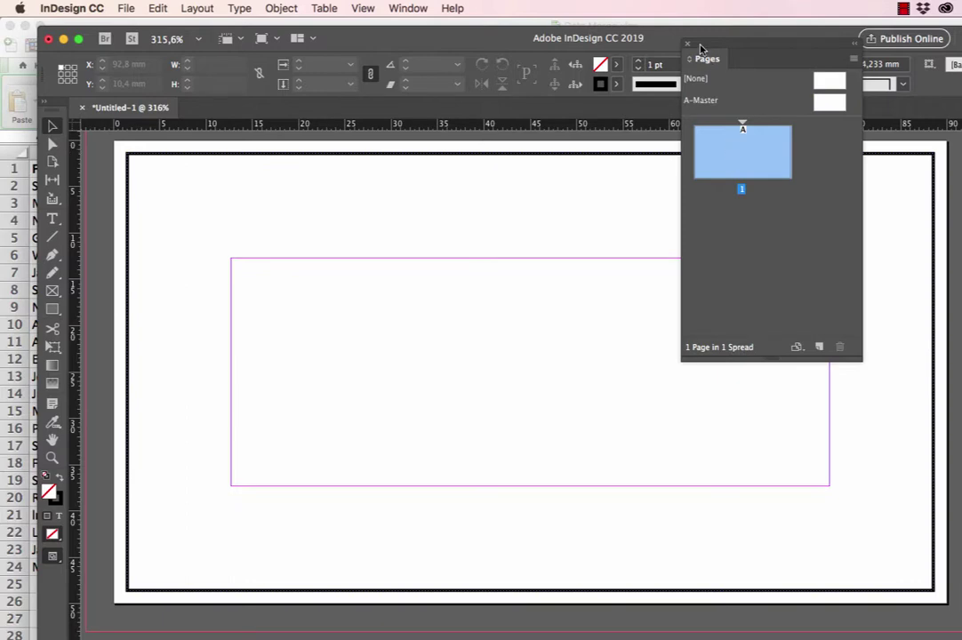
drag(701, 48, 751, 46)
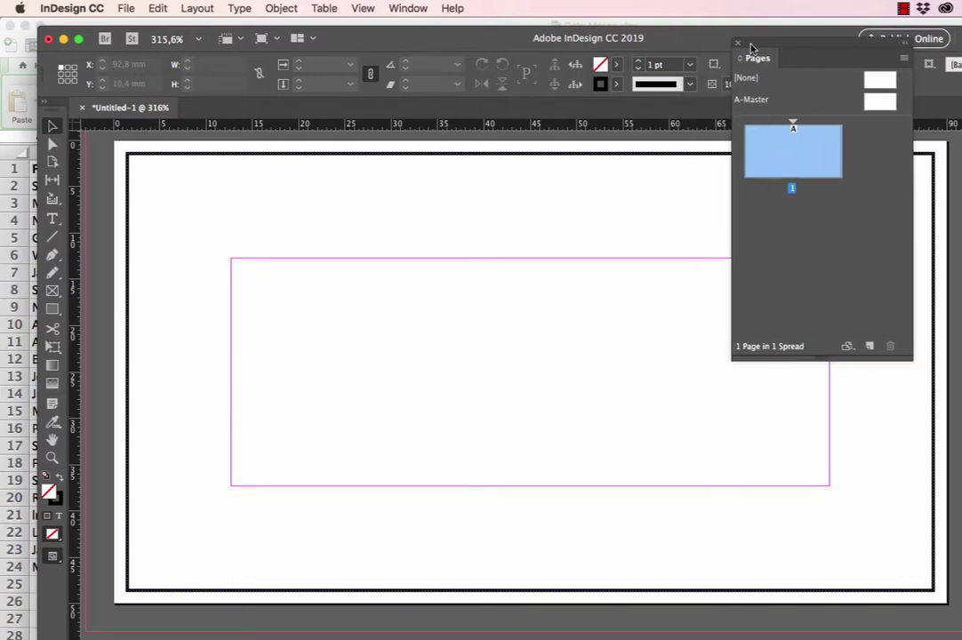
drag(752, 46, 961, 48)
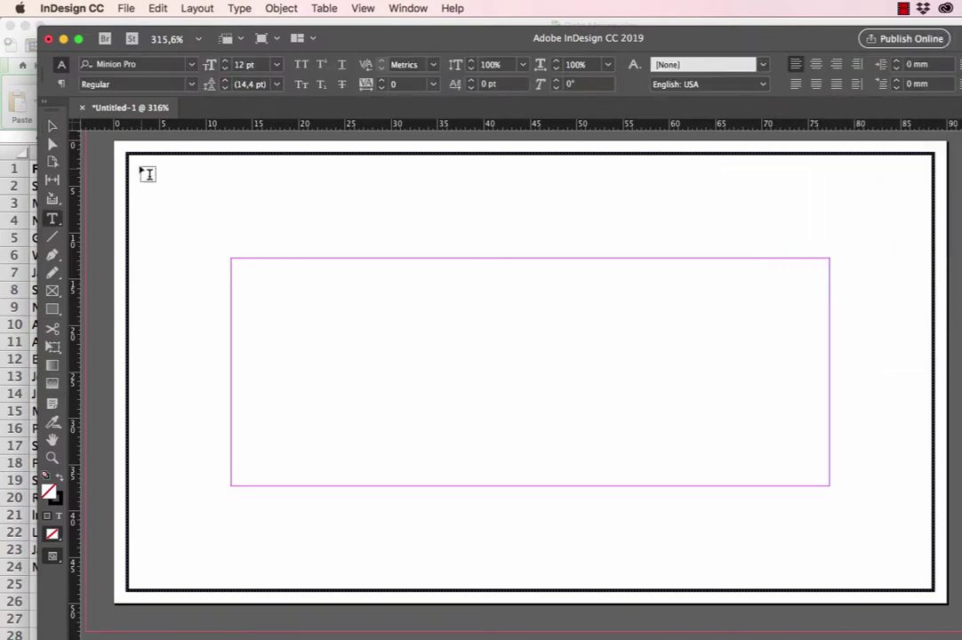
drag(139, 166, 915, 274)
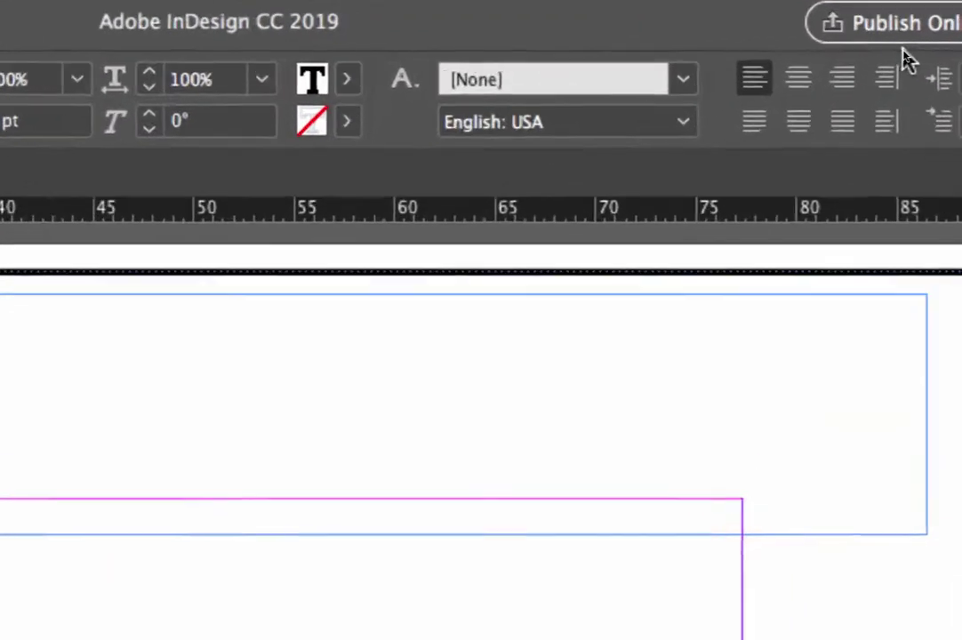
Step: Centre-align the text in the upper frame and set its font size to 16 pt
click(798, 80)
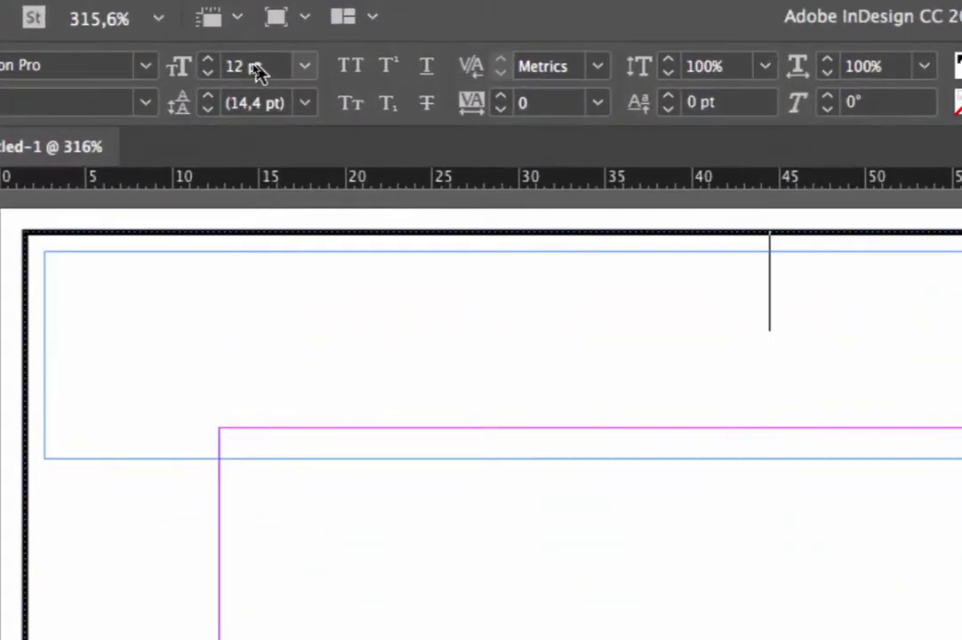
click(253, 68)
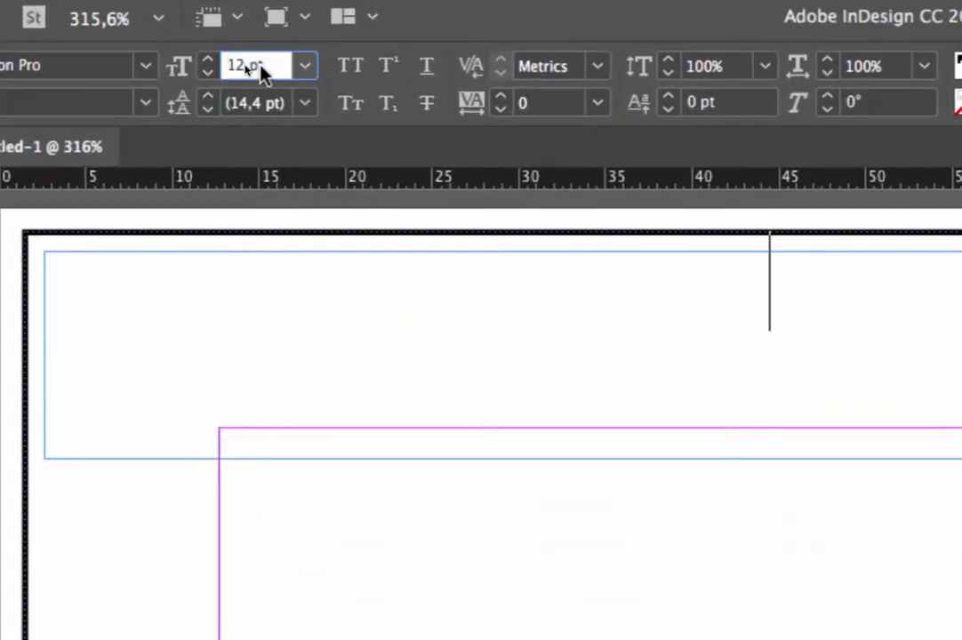
text(16)
key(Tab)
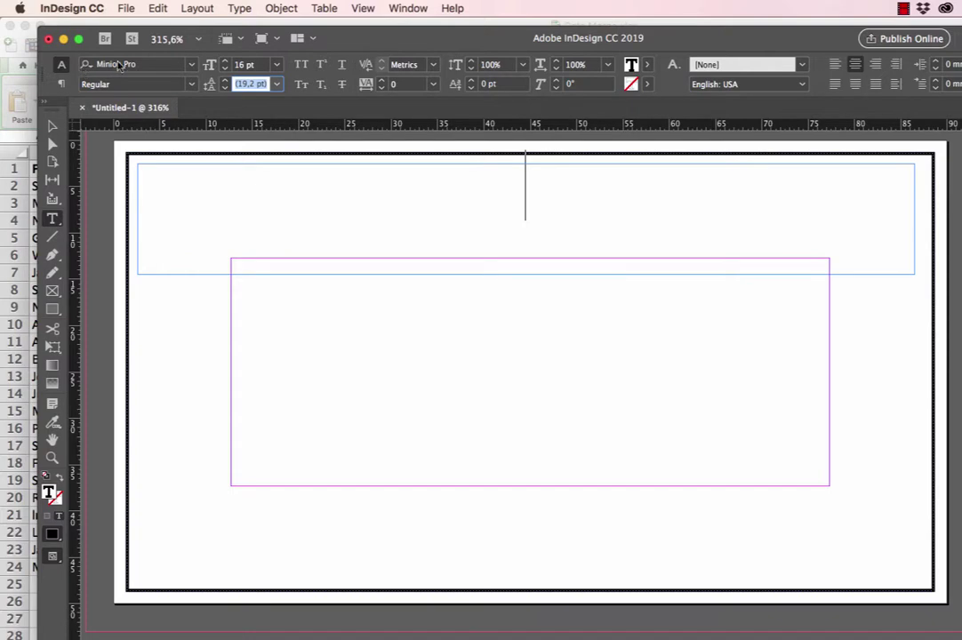
drag(294, 39, 256, 32)
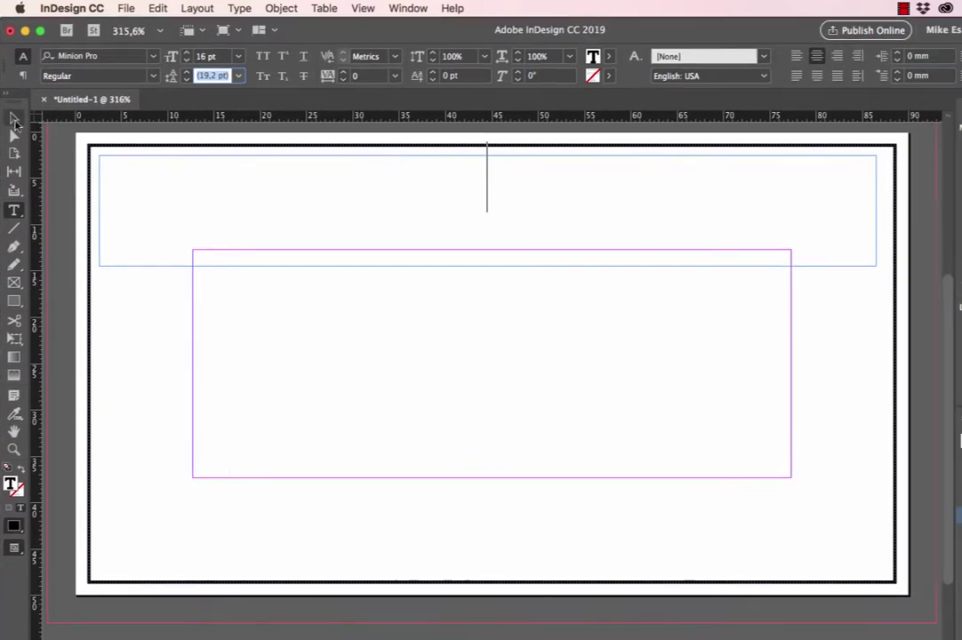
Step: Duplicate the upper text frame straight down so the copy sits at about Y 17.5 mm
click(14, 119)
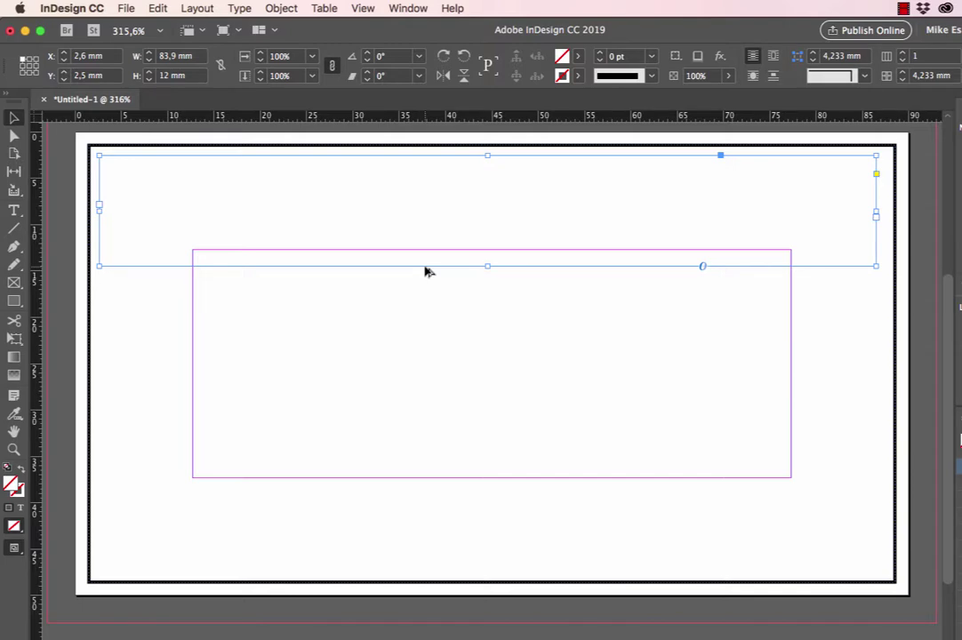
drag(428, 271, 431, 412)
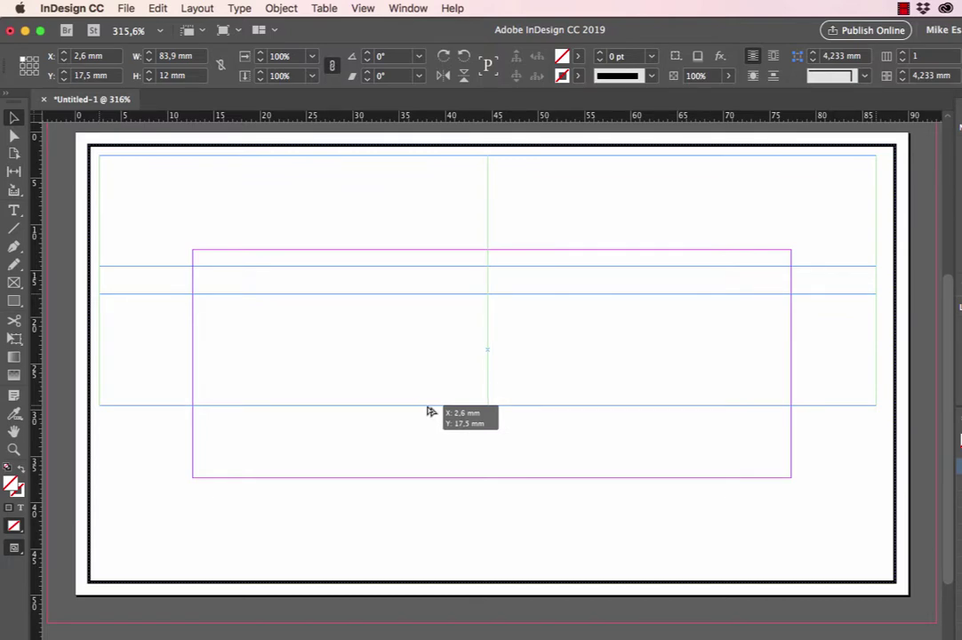
drag(431, 412, 431, 411)
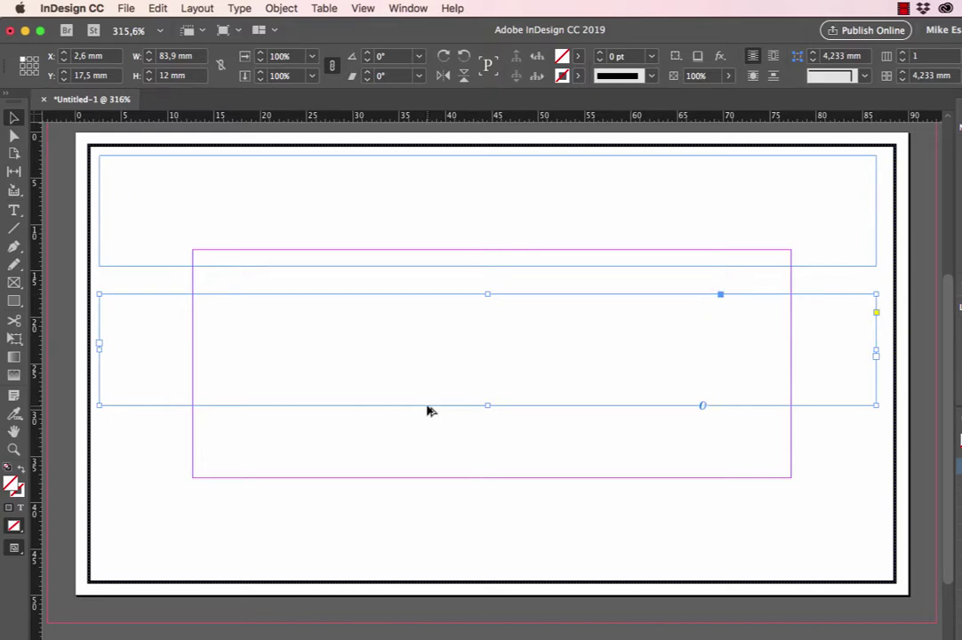
Step: Set the font size in the middle text frame to 14 pt and leave text editing
double_click(534, 323)
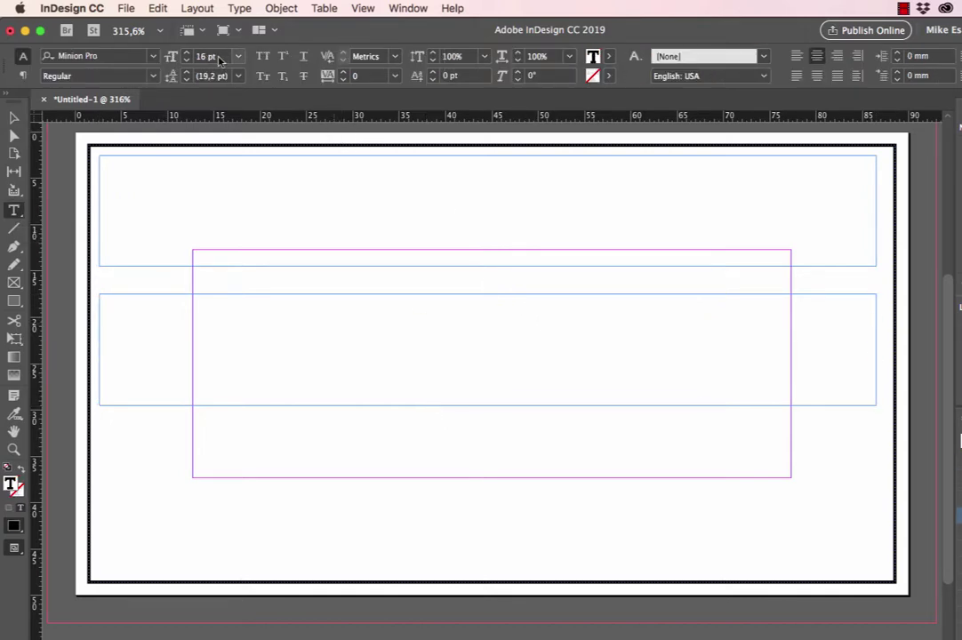
click(197, 56)
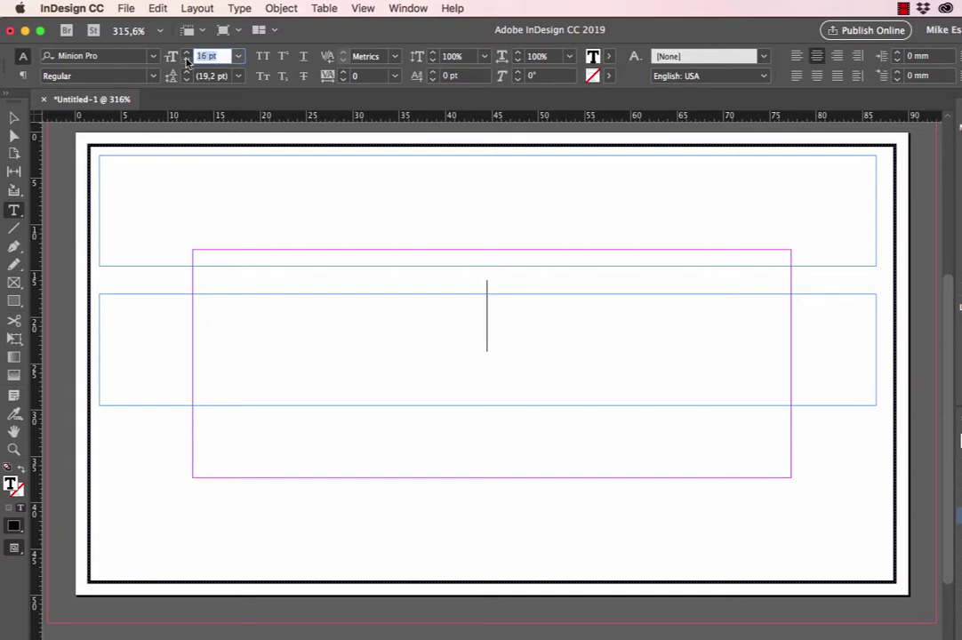
text(14)
key(Tab)
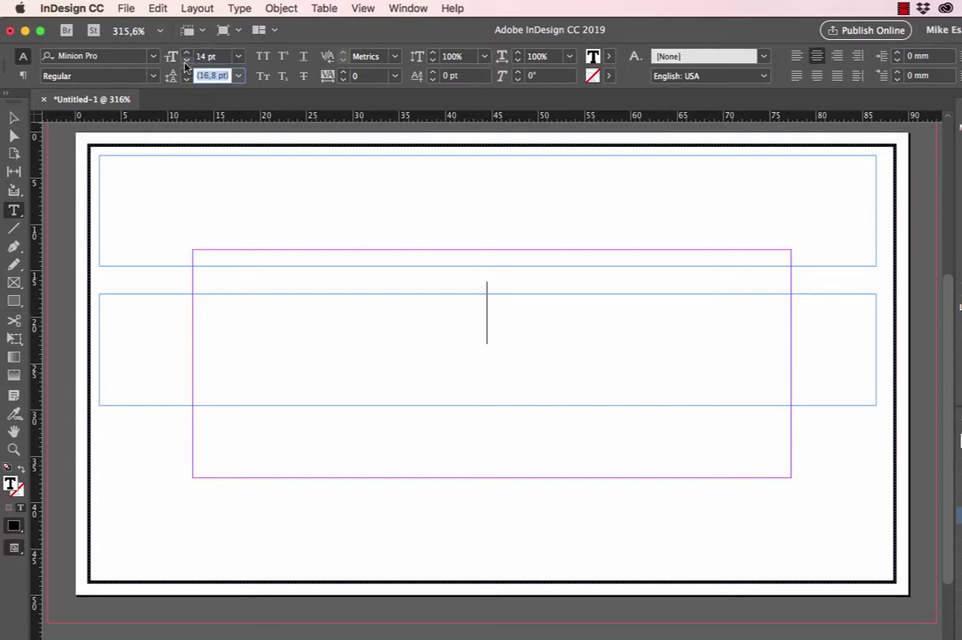
key(Escape)
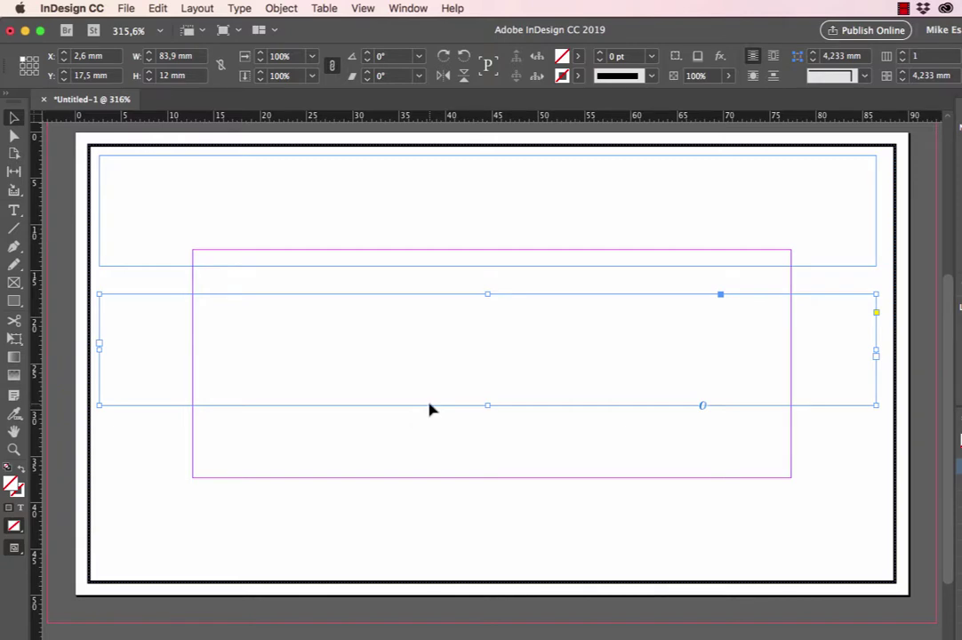
Step: Duplicate the middle frame straight down to about Y 32.5 mm, equally spaced, and set the copy's font size to 12 pt
drag(429, 408, 433, 543)
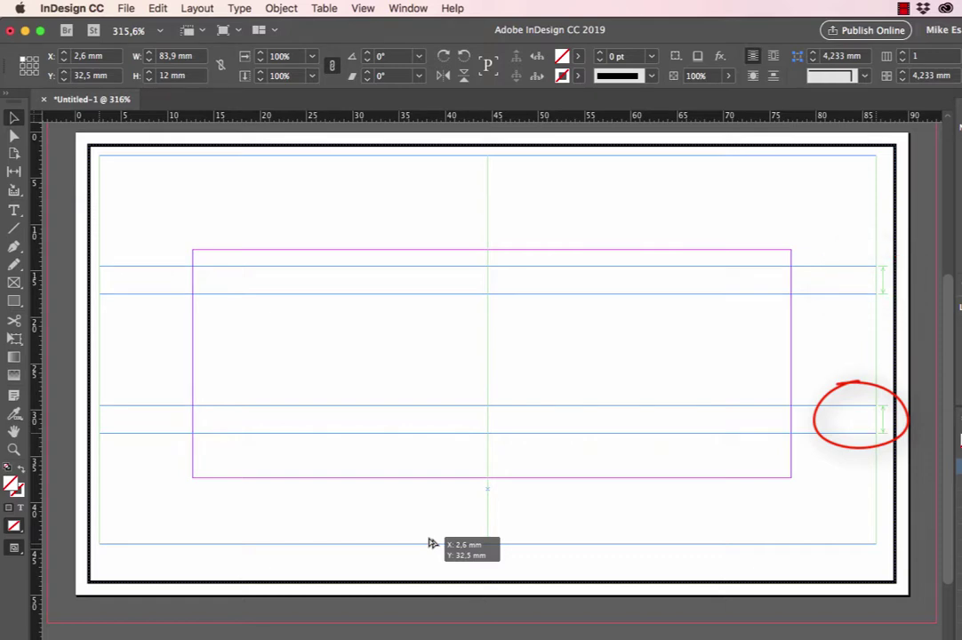
double_click(490, 462)
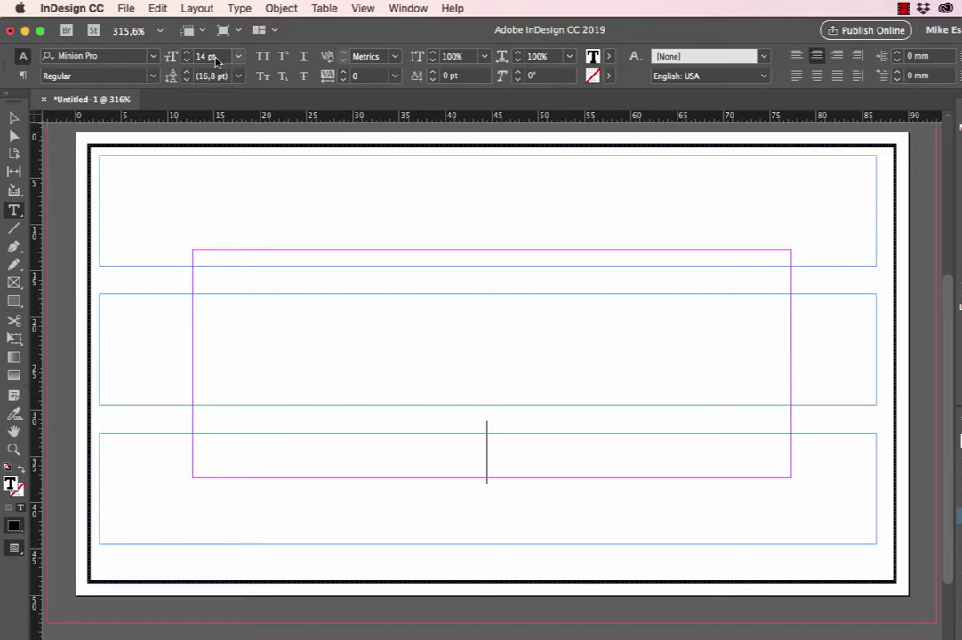
click(179, 58)
text(12)
key(Tab)
drag(959, 102, 654, 46)
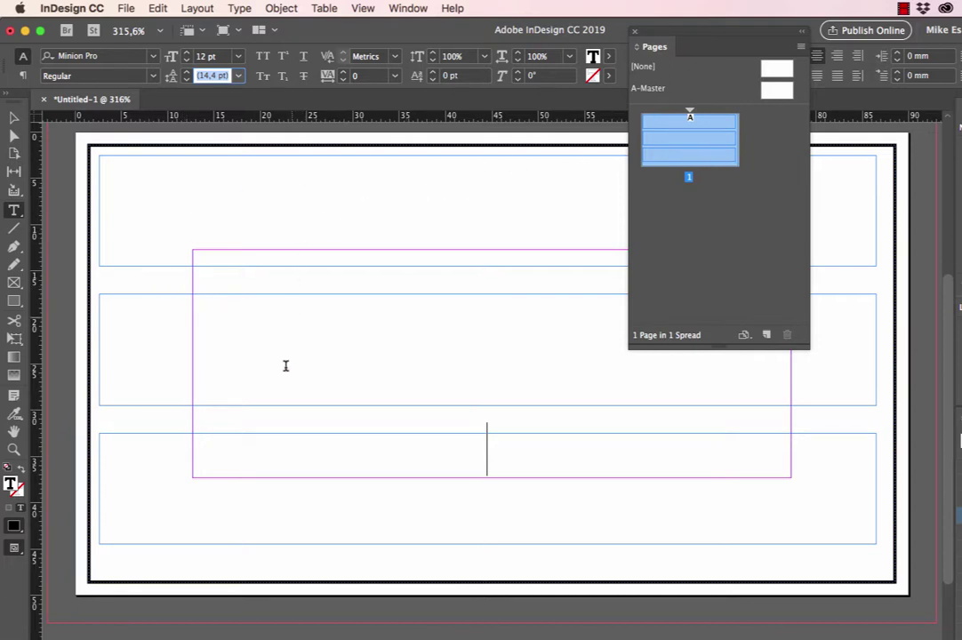
click(653, 51)
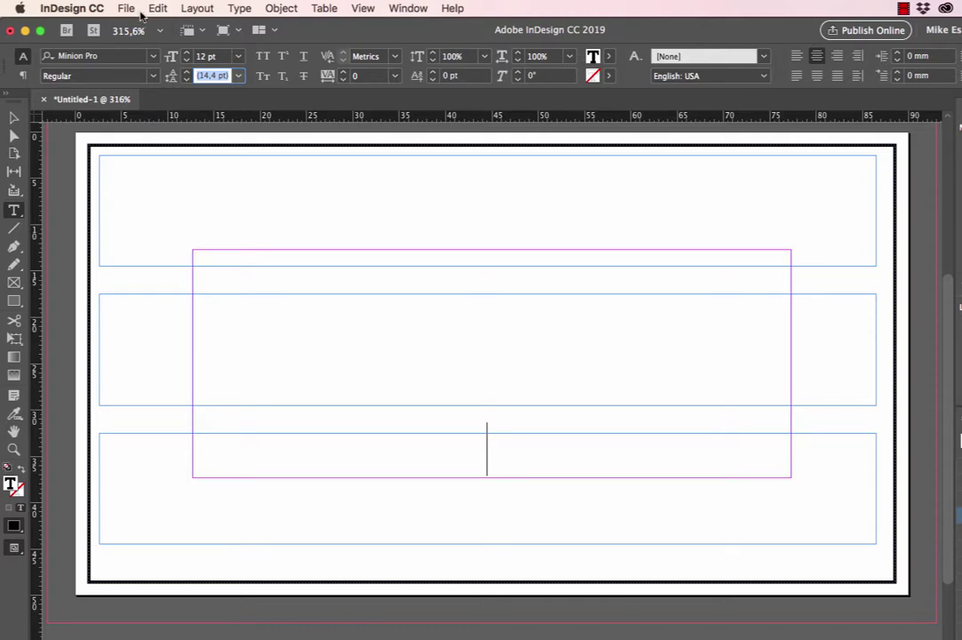
Step: Save the document as "Name cards" in the Data Merge folder
key(super+s)
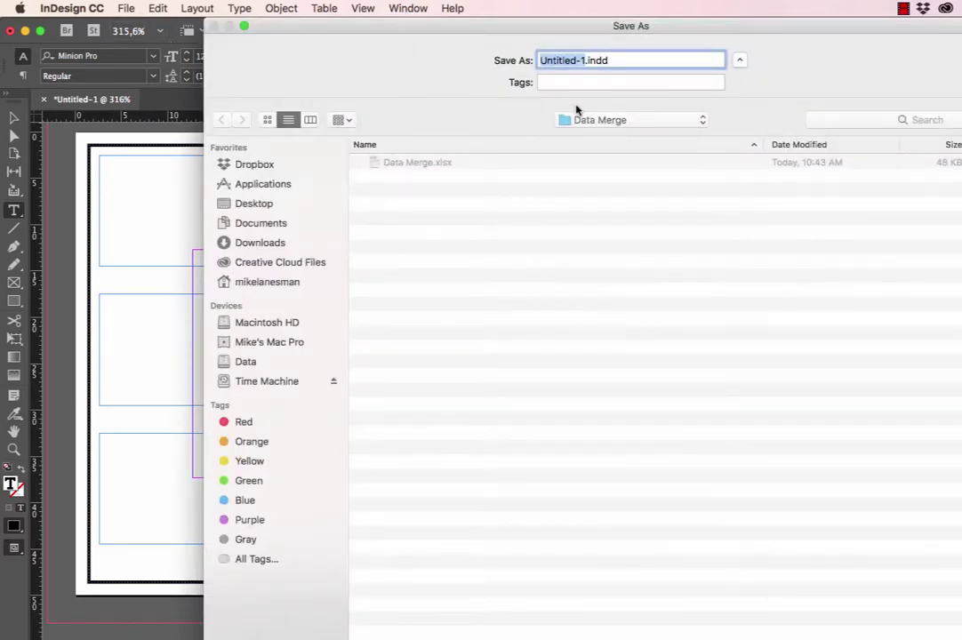
text(Name c)
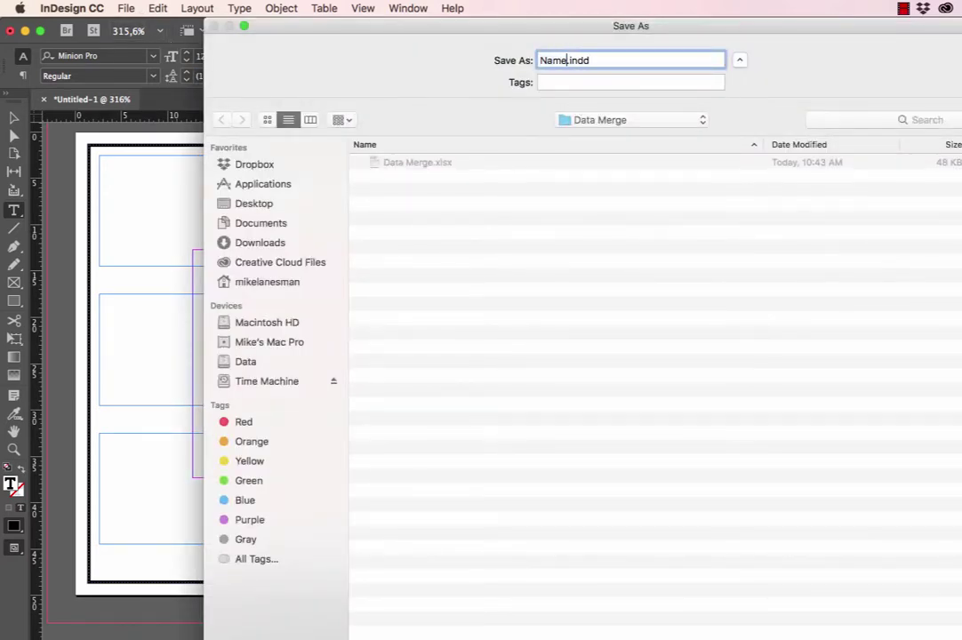
text(ards)
key(Return)
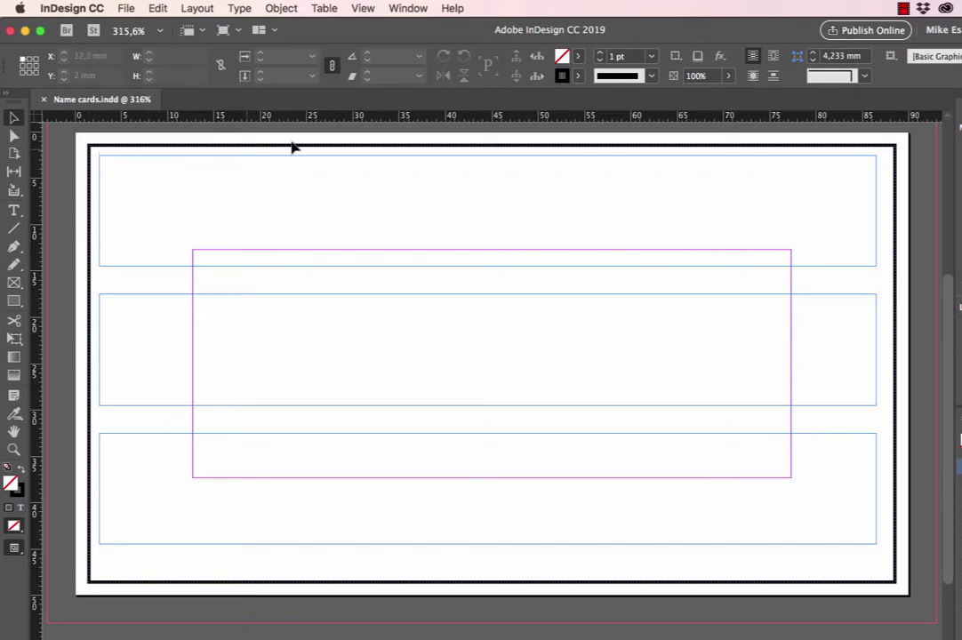
Step: Show the Data Merge panel
click(421, 12)
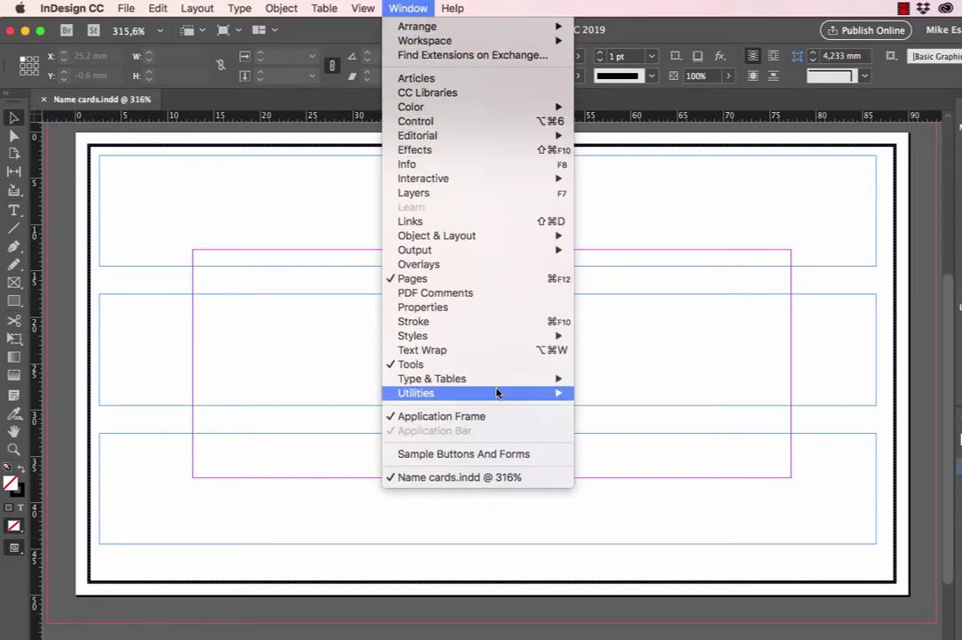
mouse_move(501, 393)
click(617, 407)
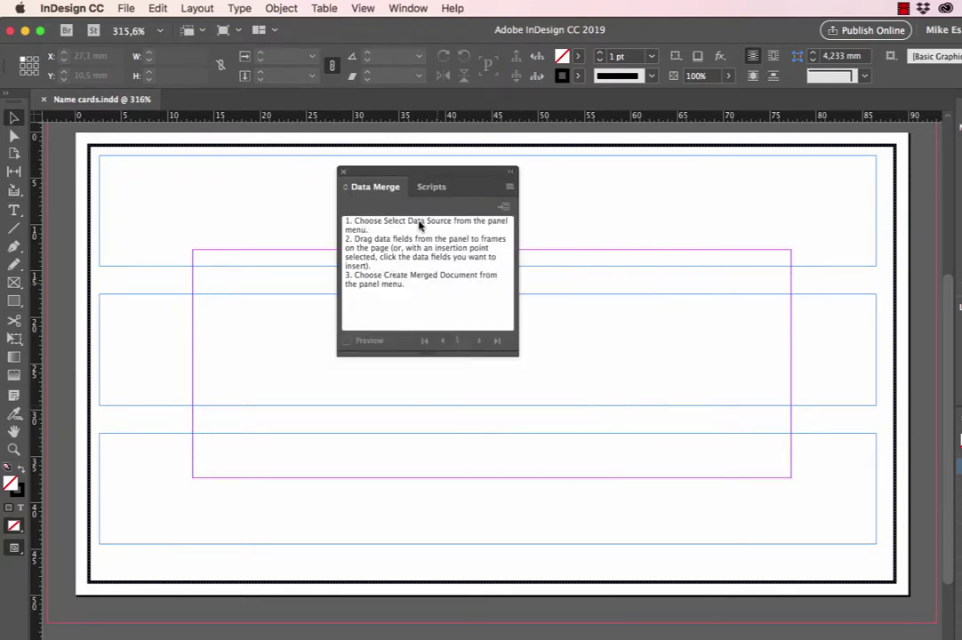
click(510, 190)
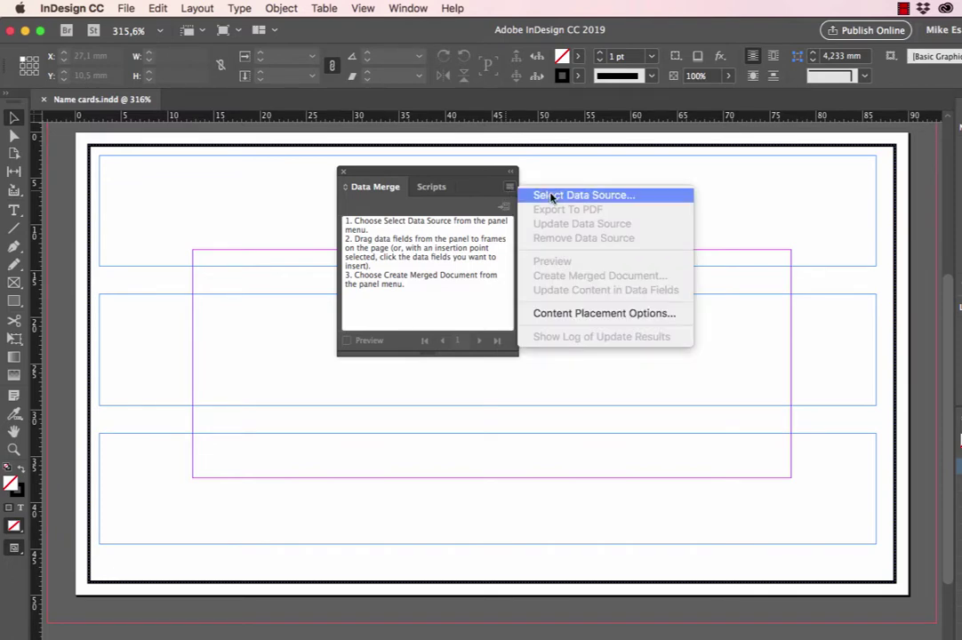
click(553, 196)
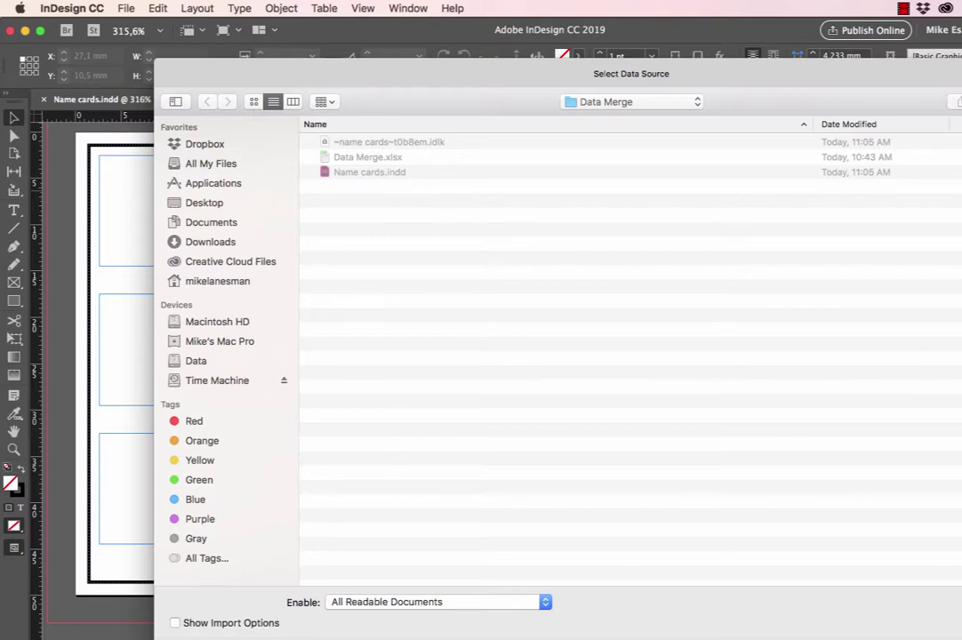
key(Escape)
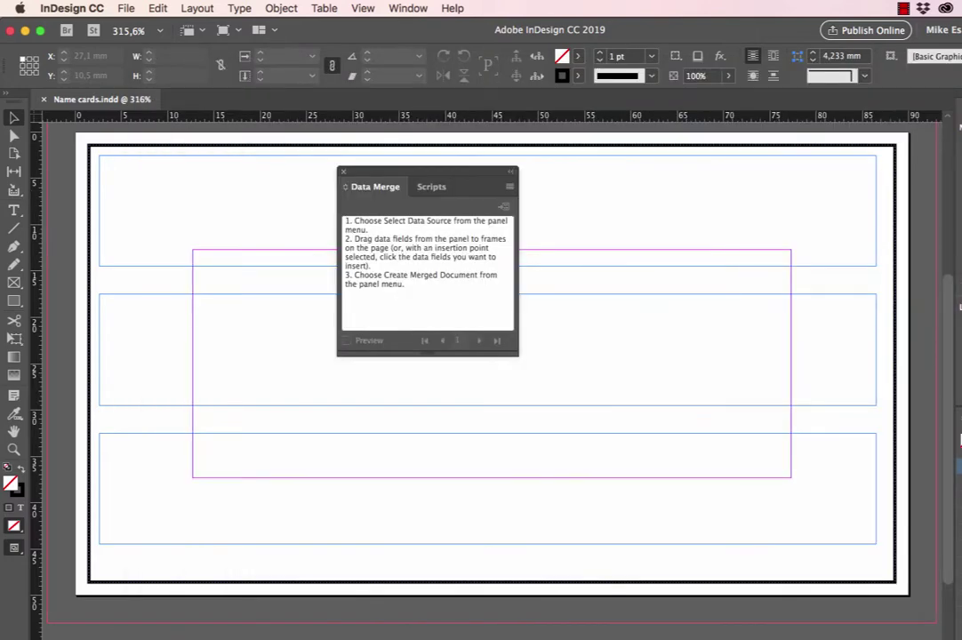
Step: Switch to Excel and save a copy of the Data Merge workbook in Comma Separated Values (.csv) format, accepting the loss of features
key(super+Tab)
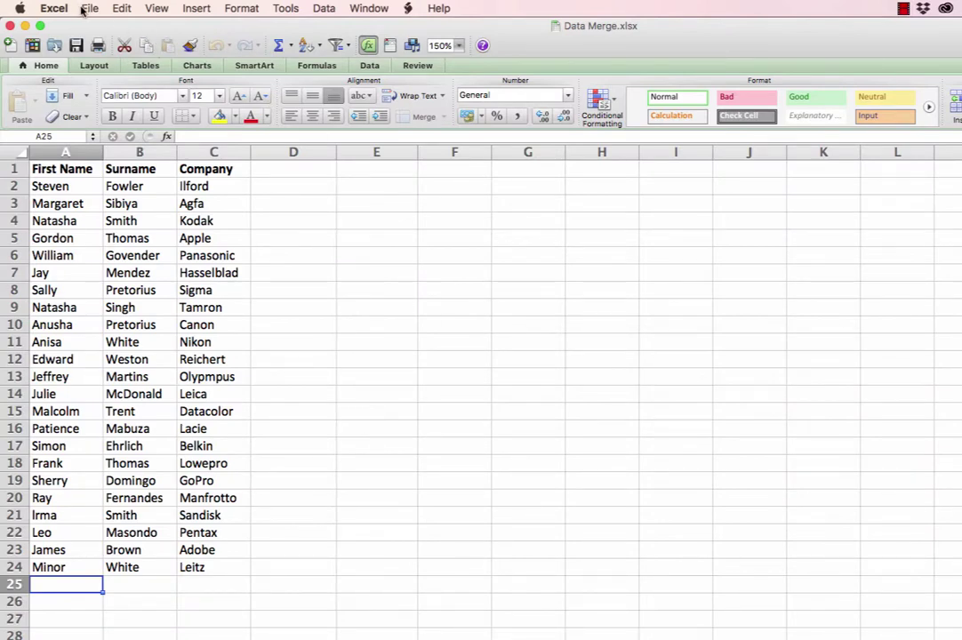
click(86, 9)
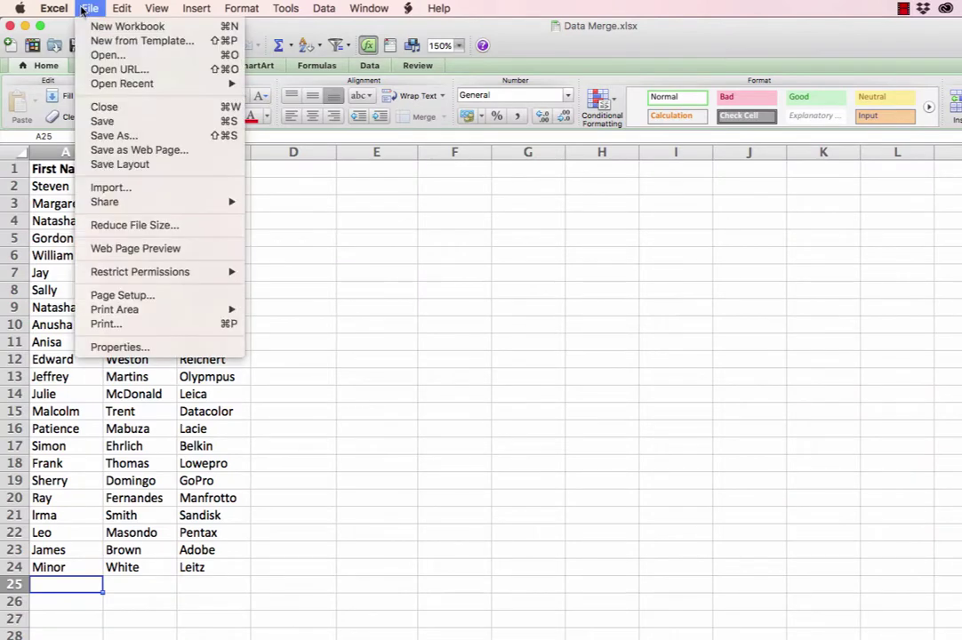
click(134, 135)
click(503, 382)
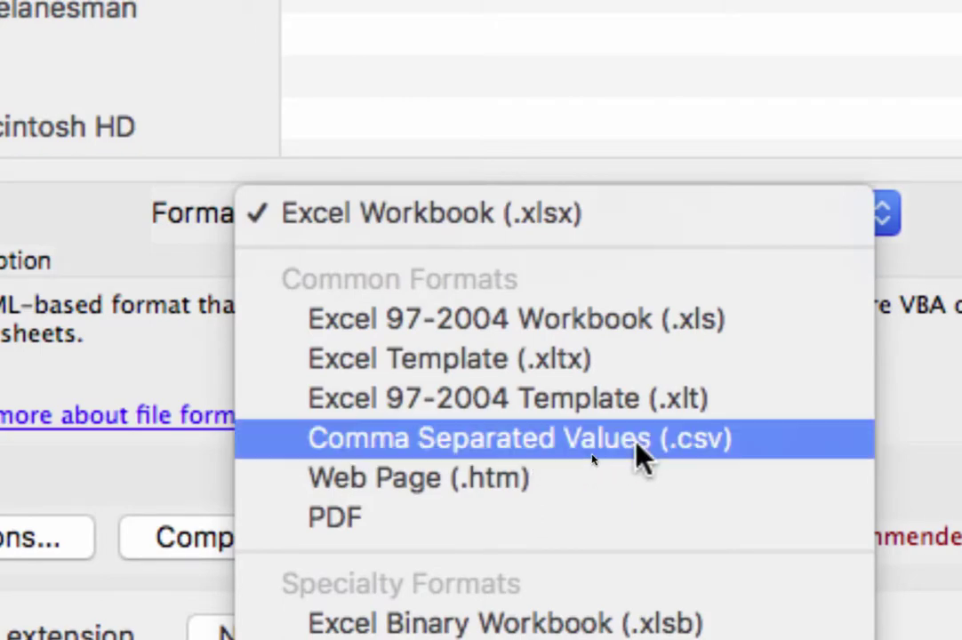
click(638, 451)
click(828, 521)
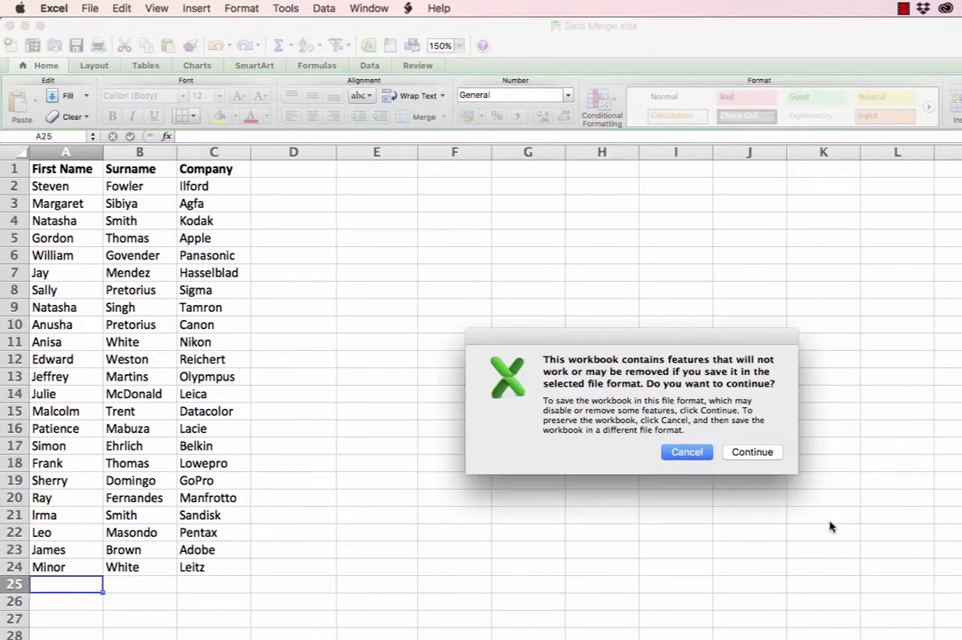
click(759, 453)
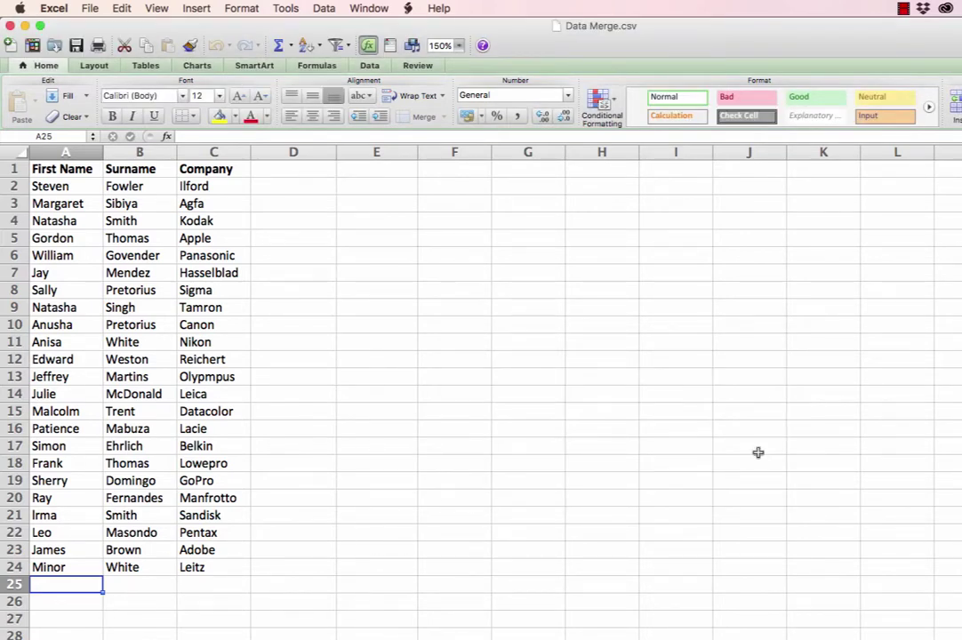
Step: Return to InDesign and load Data Merge.csv as the data source for the merge
key(super+Tab)
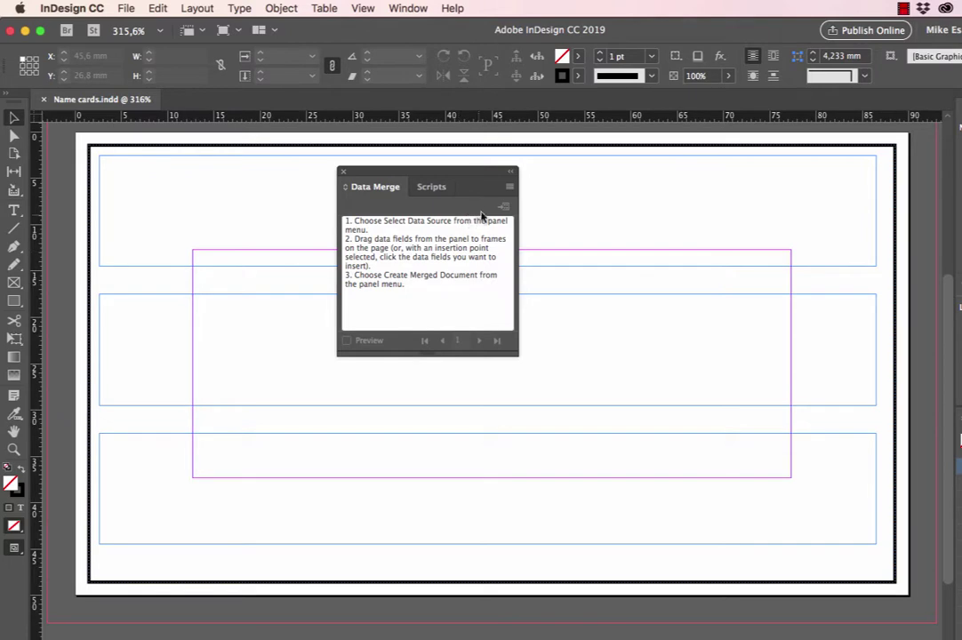
click(509, 187)
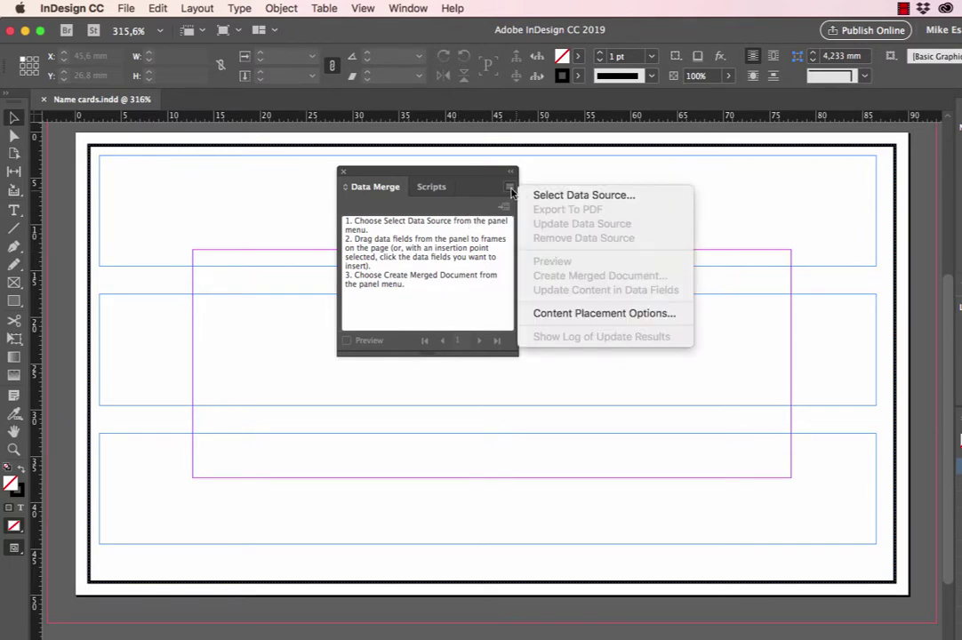
click(537, 195)
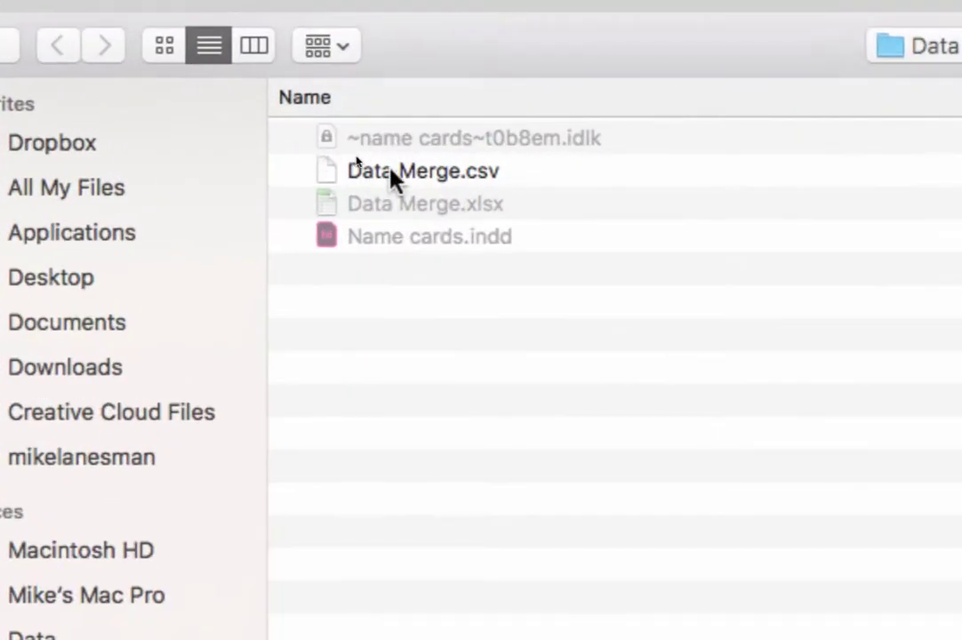
click(404, 173)
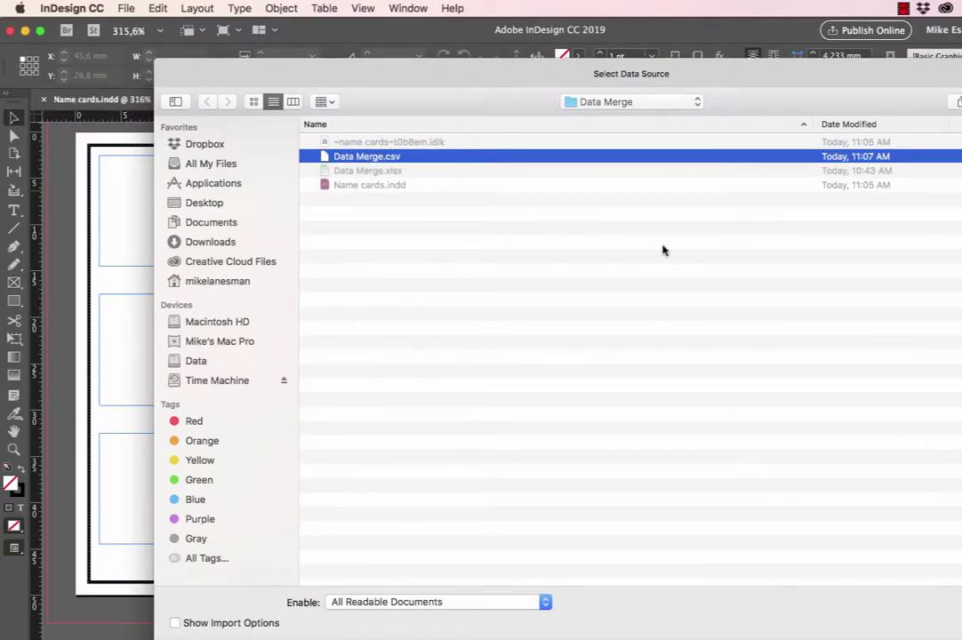
key(Return)
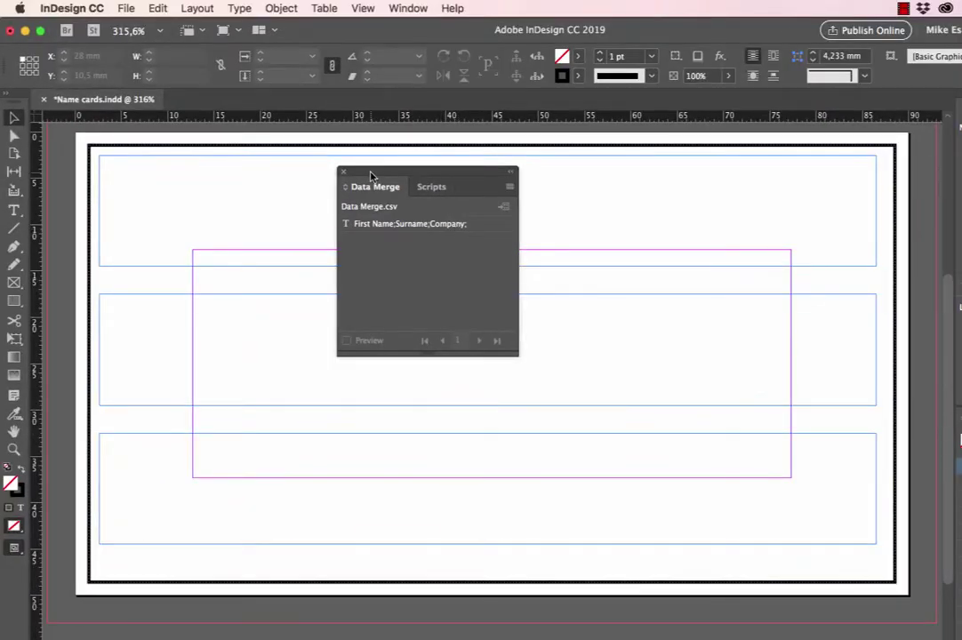
Step: Move the Data Merge panel off the card's centre and place the "First Name;Surname;Company;" field in the upper text frame
drag(372, 175, 802, 175)
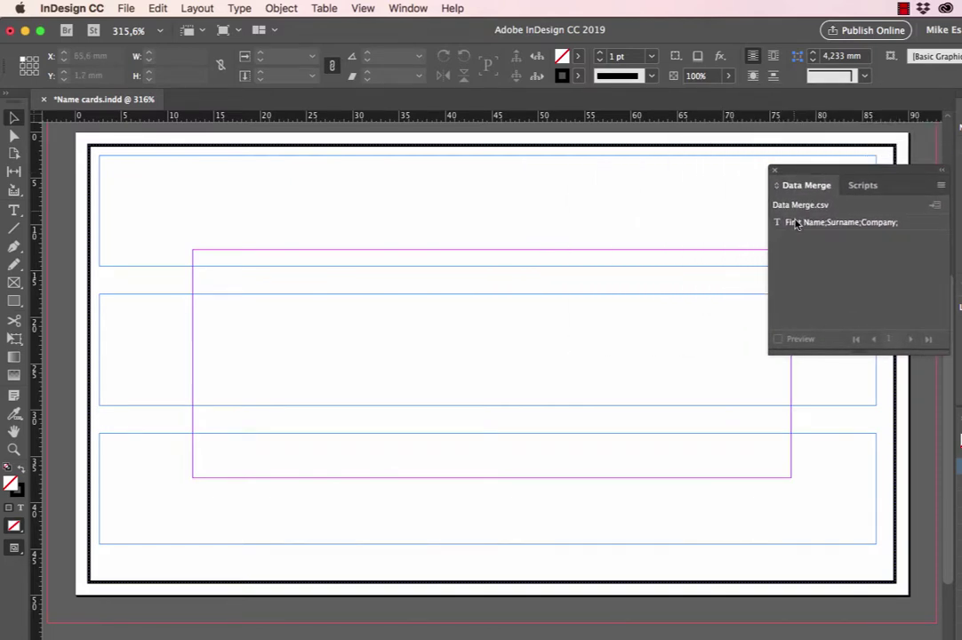
drag(798, 227, 329, 213)
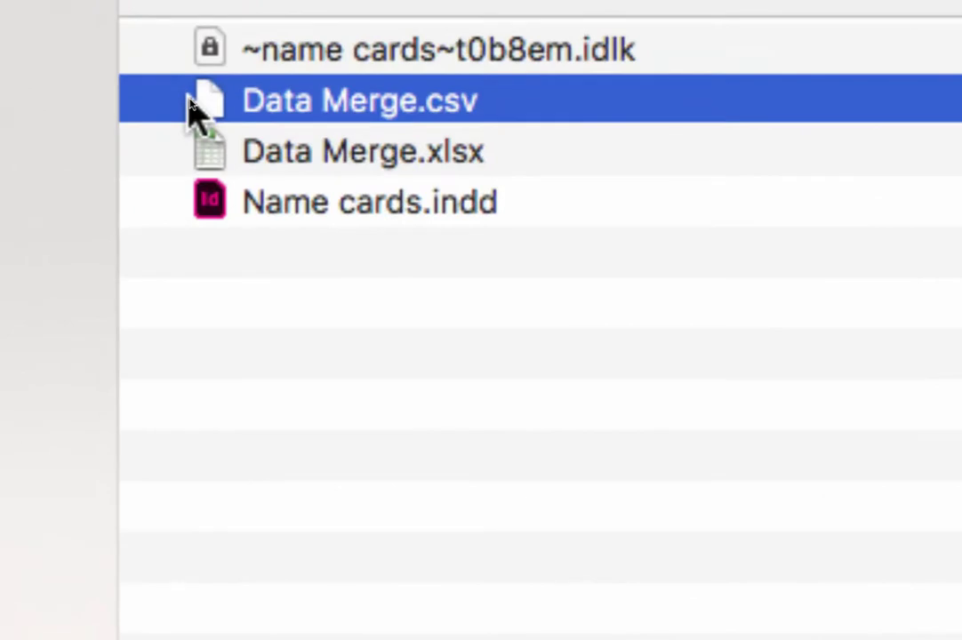
Step: Open Data Merge.csv from the Data Merge folder in Microsoft Word, using MS-DOS text encoding
right_click(221, 96)
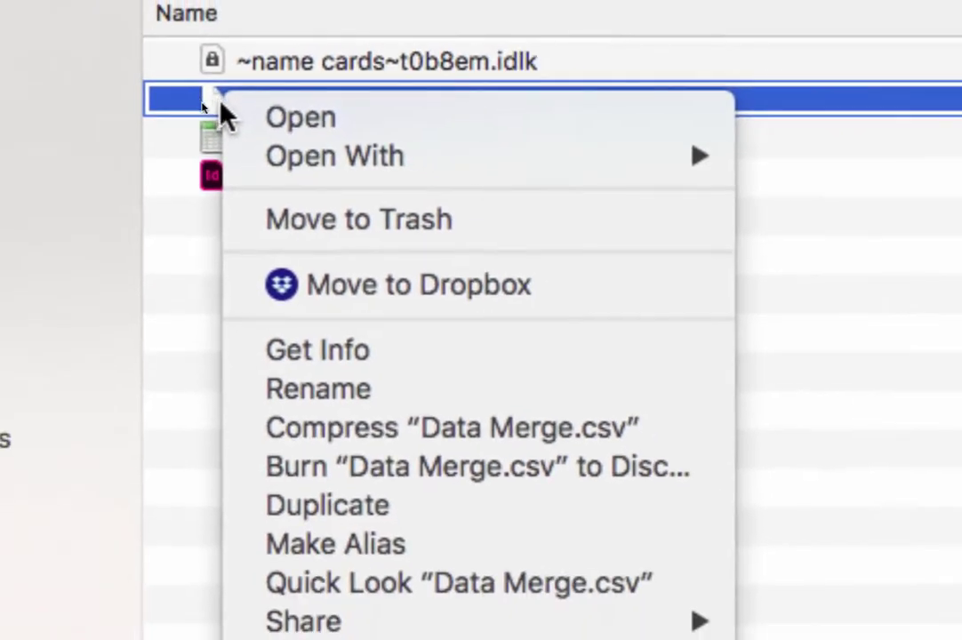
mouse_move(646, 172)
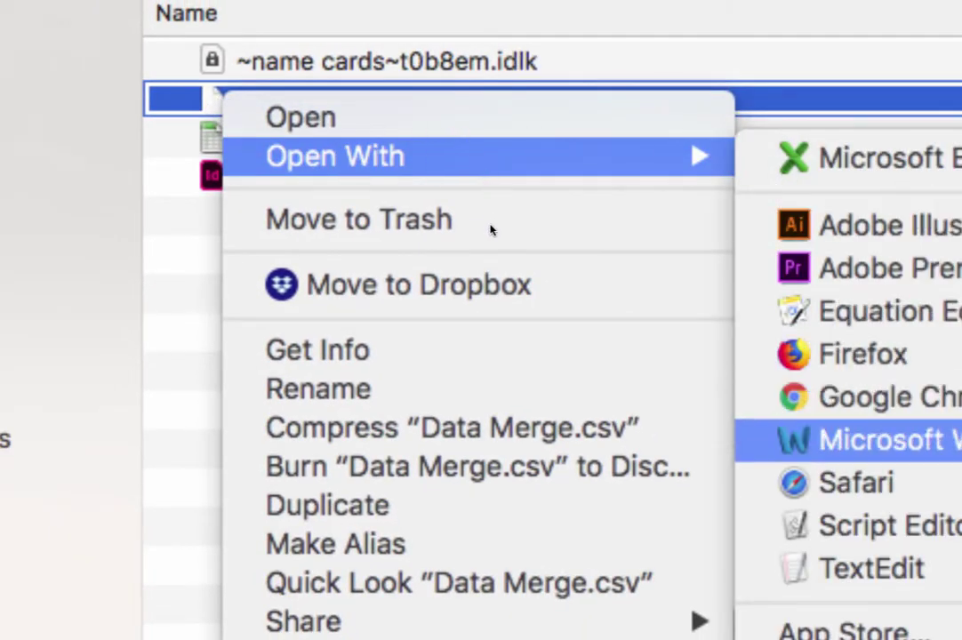
key(Return)
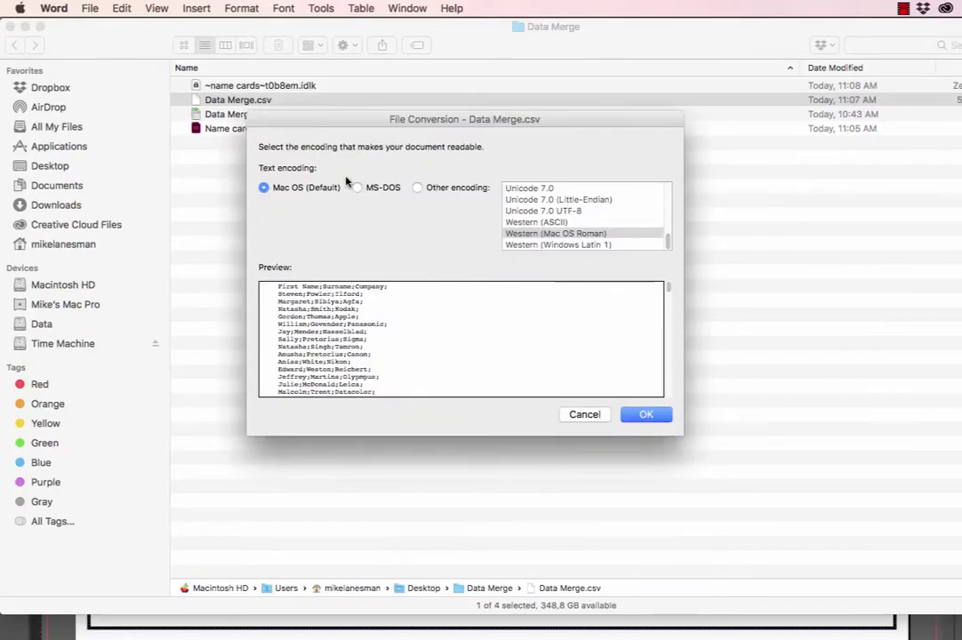
click(358, 186)
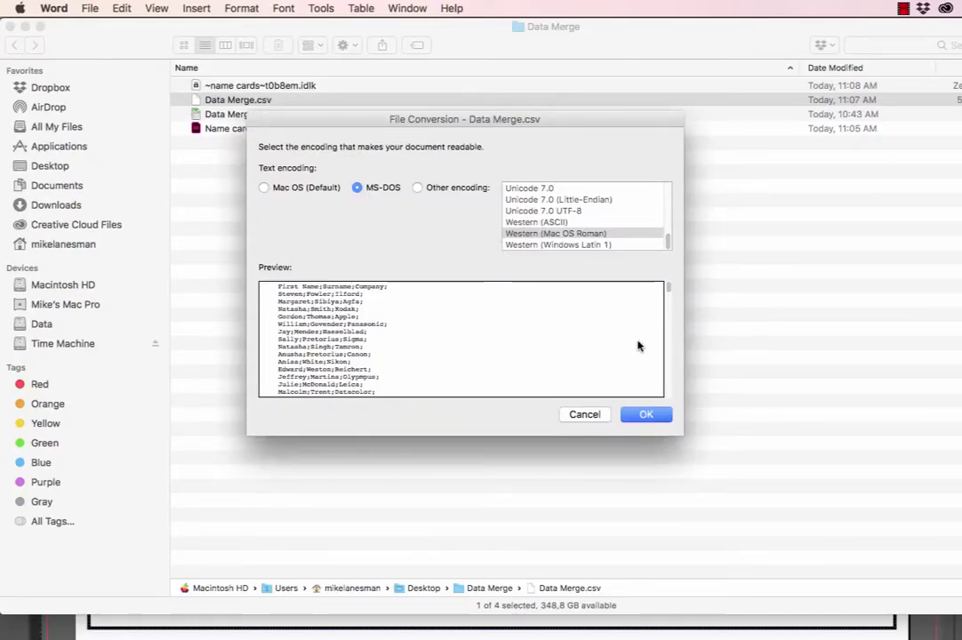
click(647, 415)
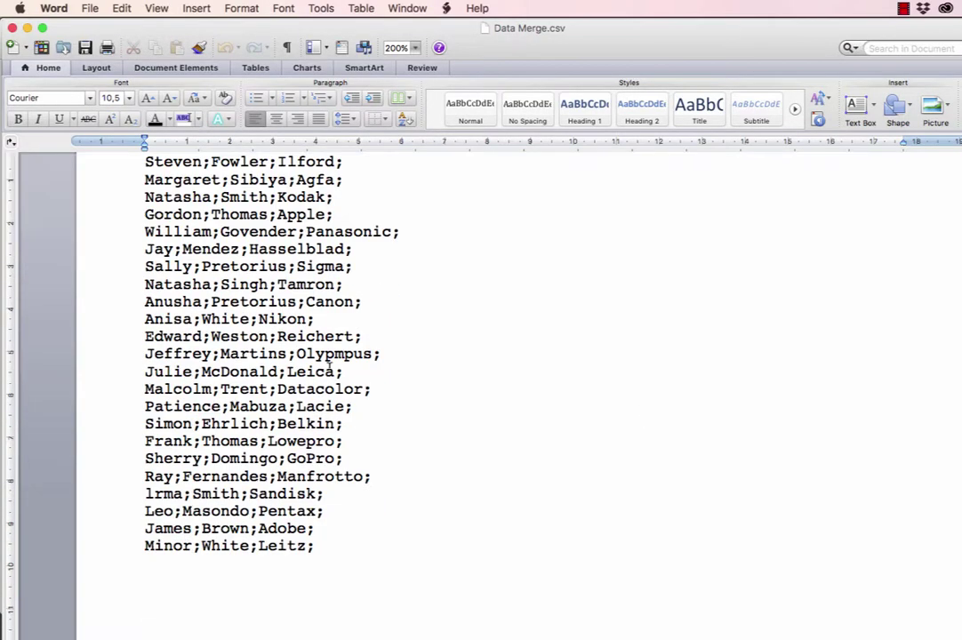
Step: Replace every semicolon in the name list with a comma
scroll(329, 363, up, 2)
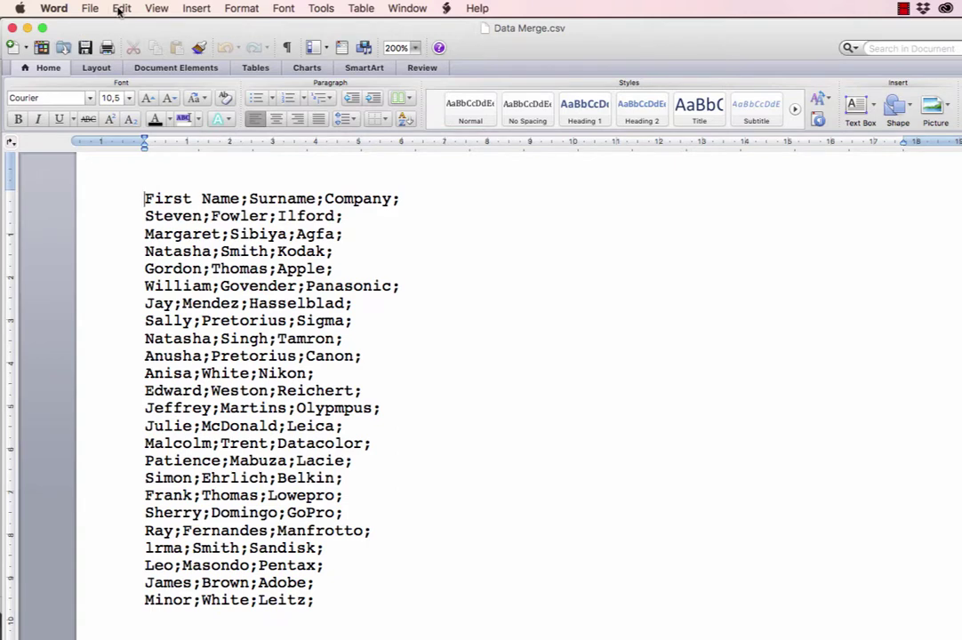
click(120, 9)
mouse_move(173, 211)
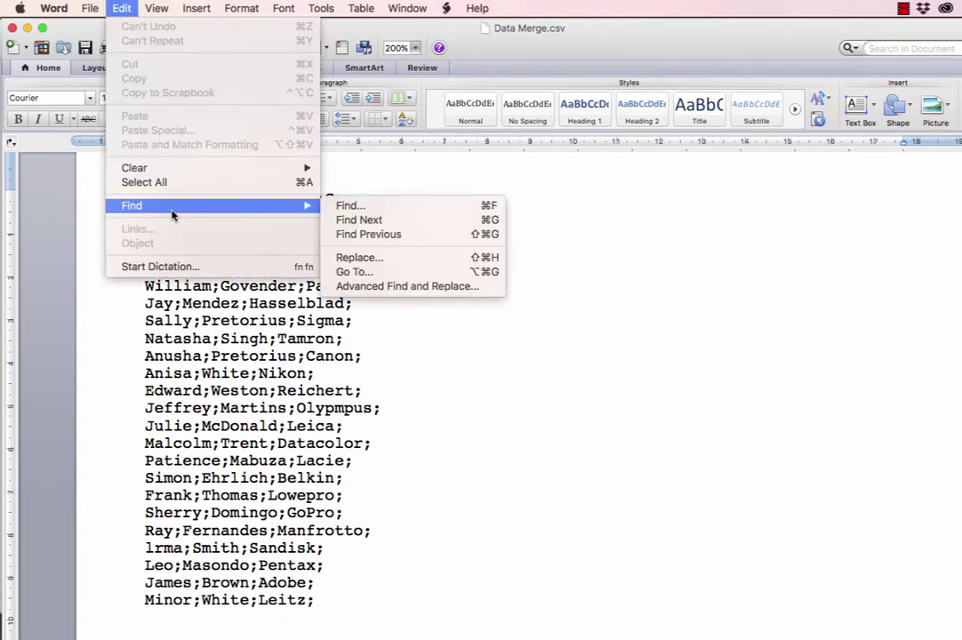
click(373, 257)
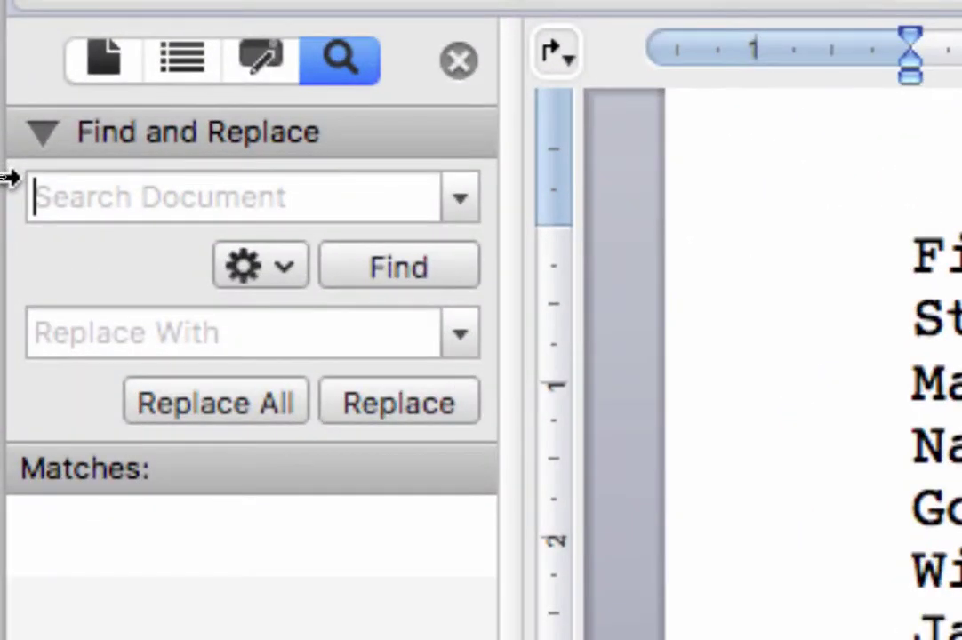
text(;)
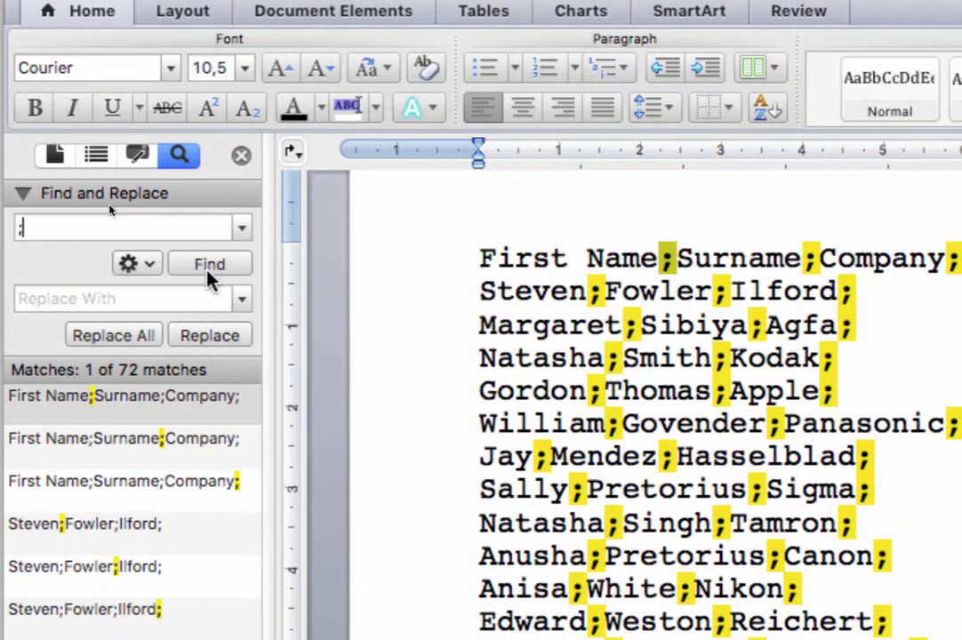
click(26, 300)
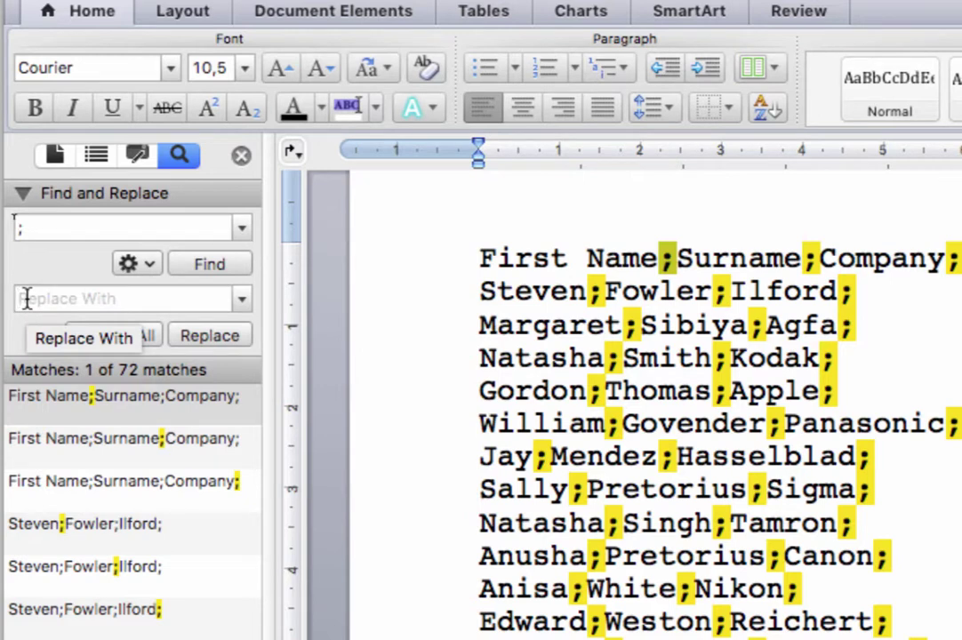
text(,)
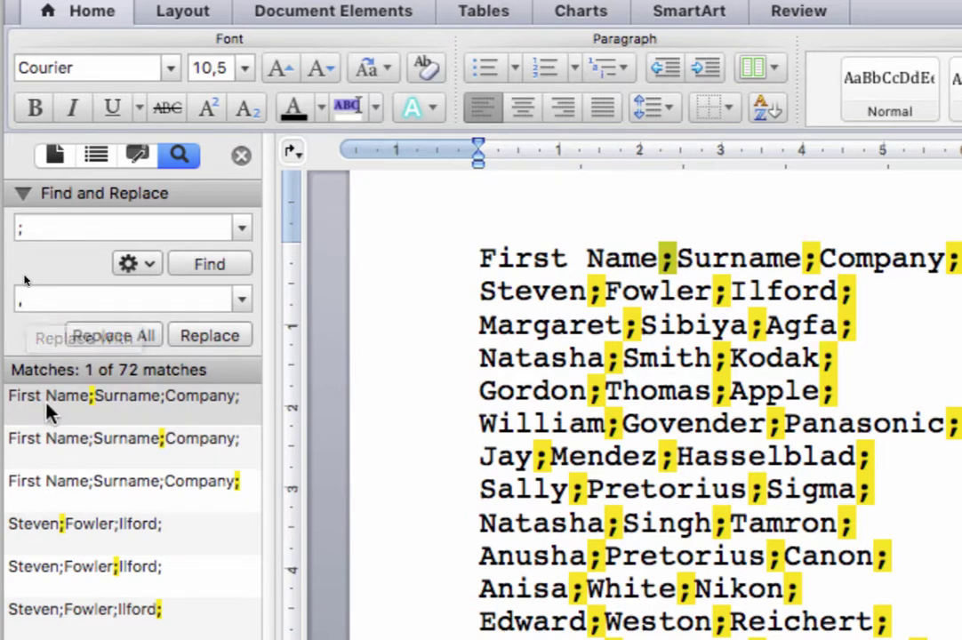
click(114, 343)
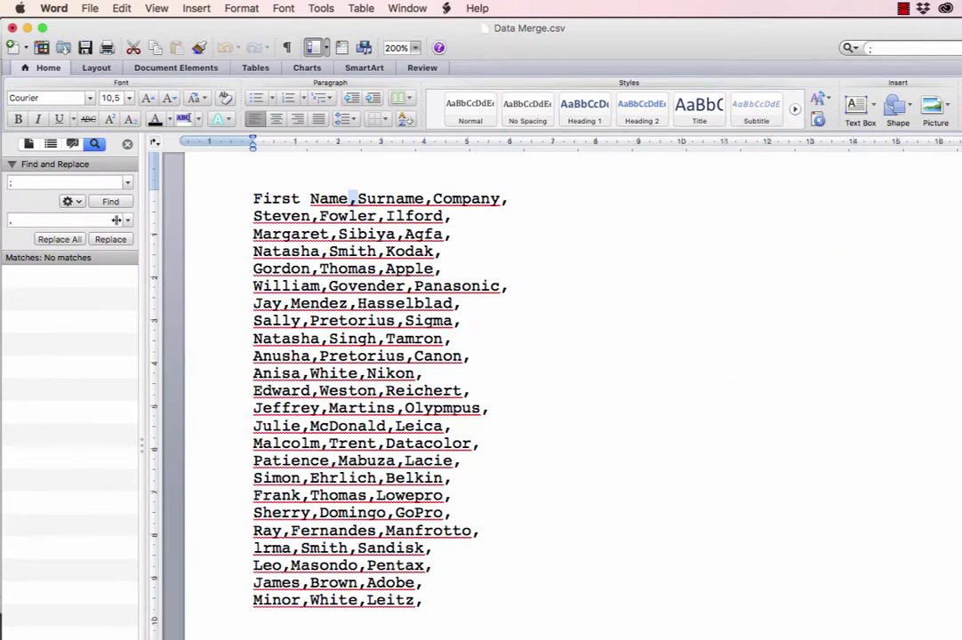
Step: Save Data Merge.csv in Plain Text format, accepting the loss of formatting, and quit Word
click(89, 9)
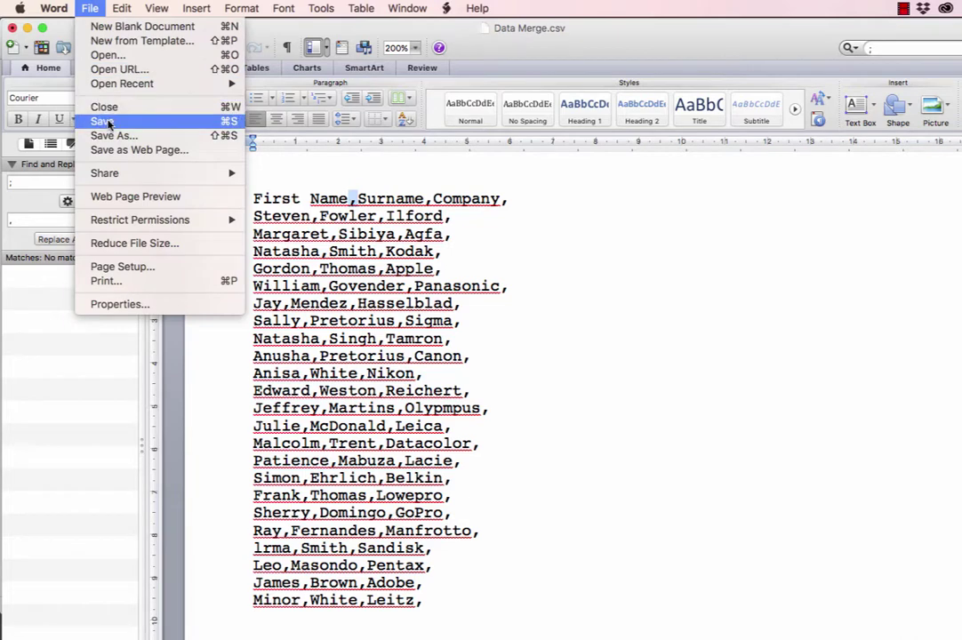
click(108, 122)
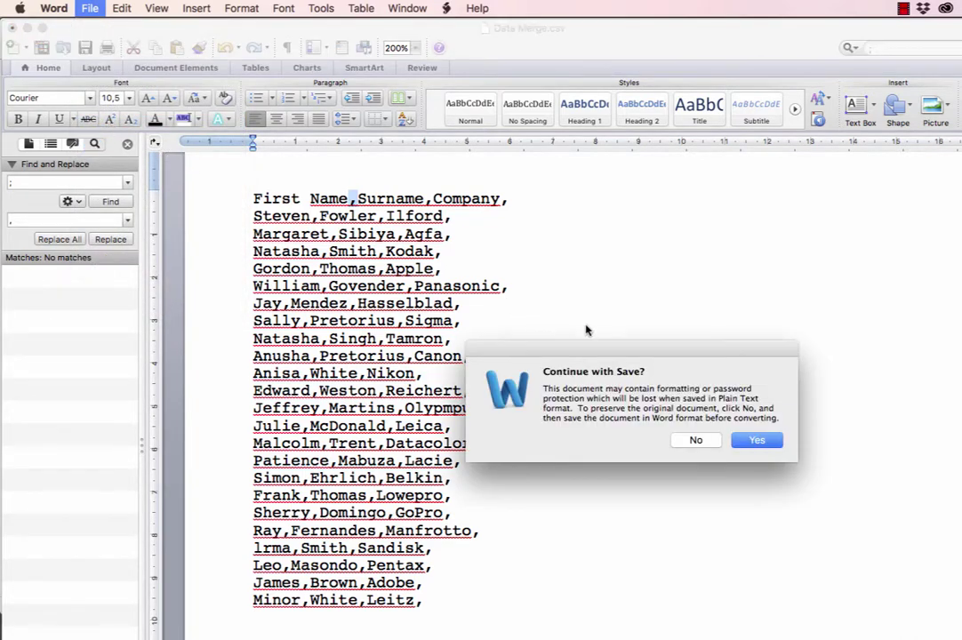
click(763, 442)
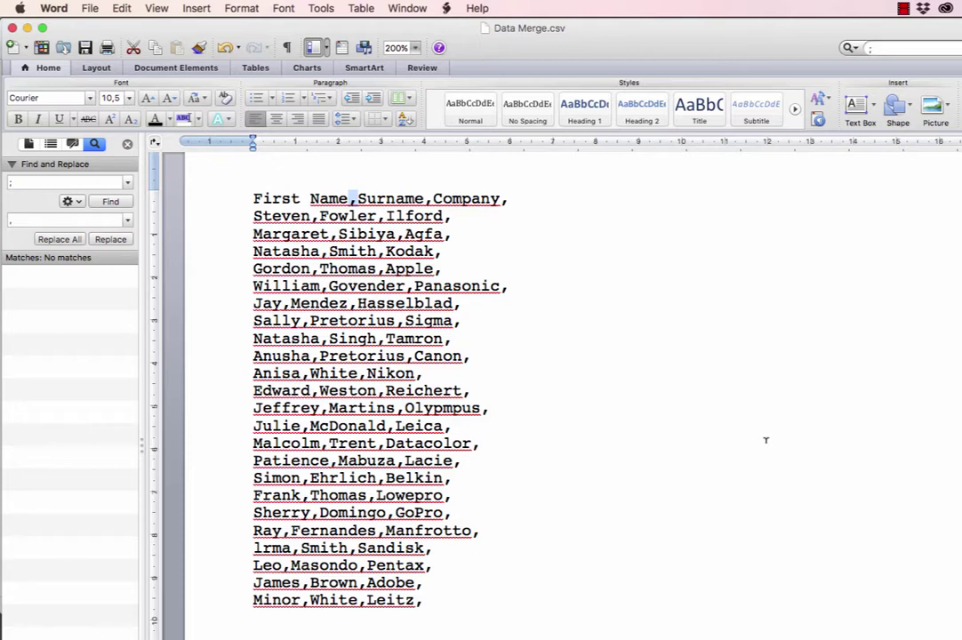
key(super+q)
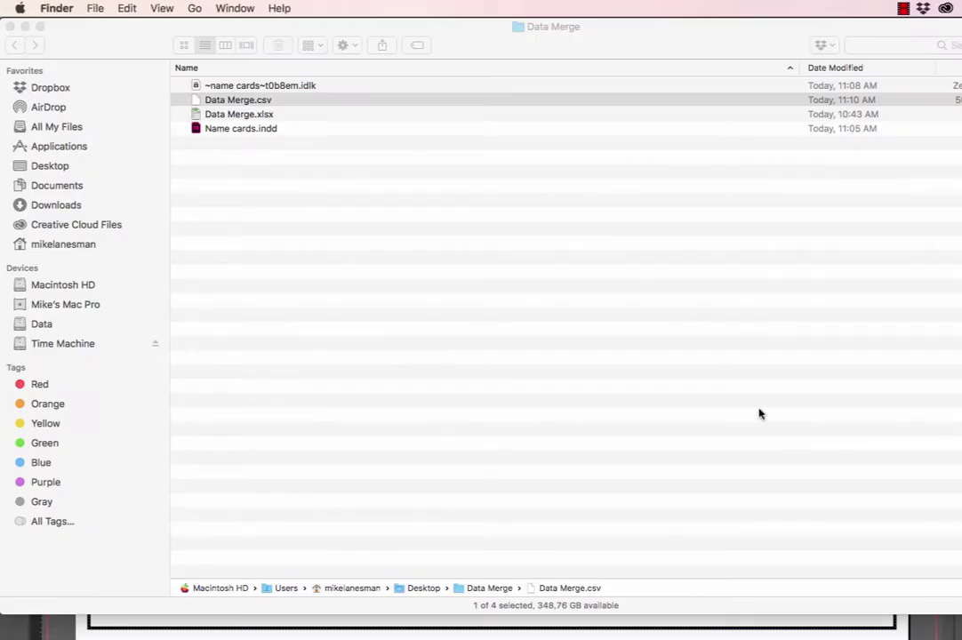
Step: Close the Data Merge folder window and, back in InDesign, load the edited Data Merge.csv as the data source
key(super+w)
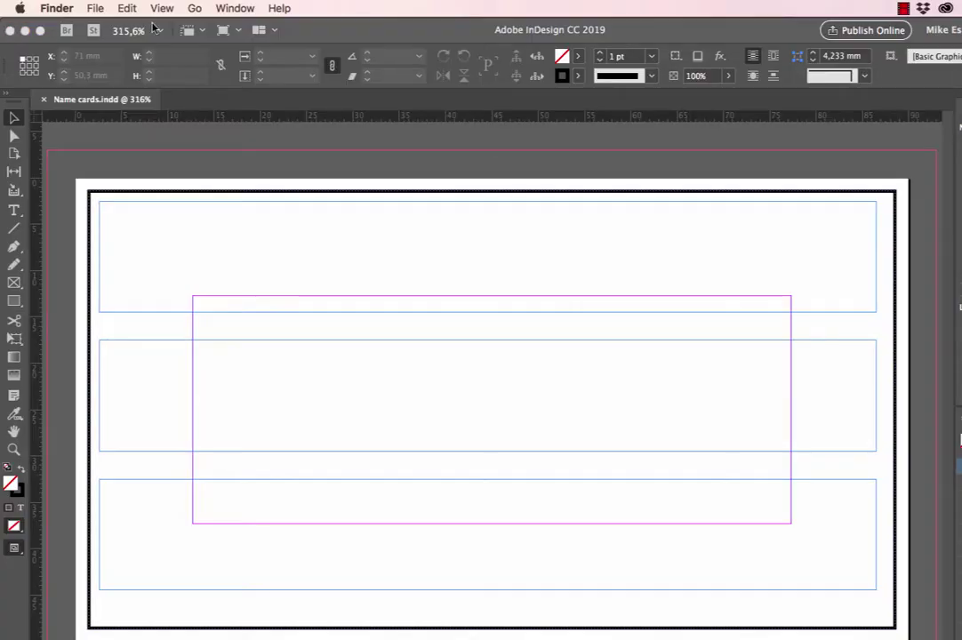
click(372, 29)
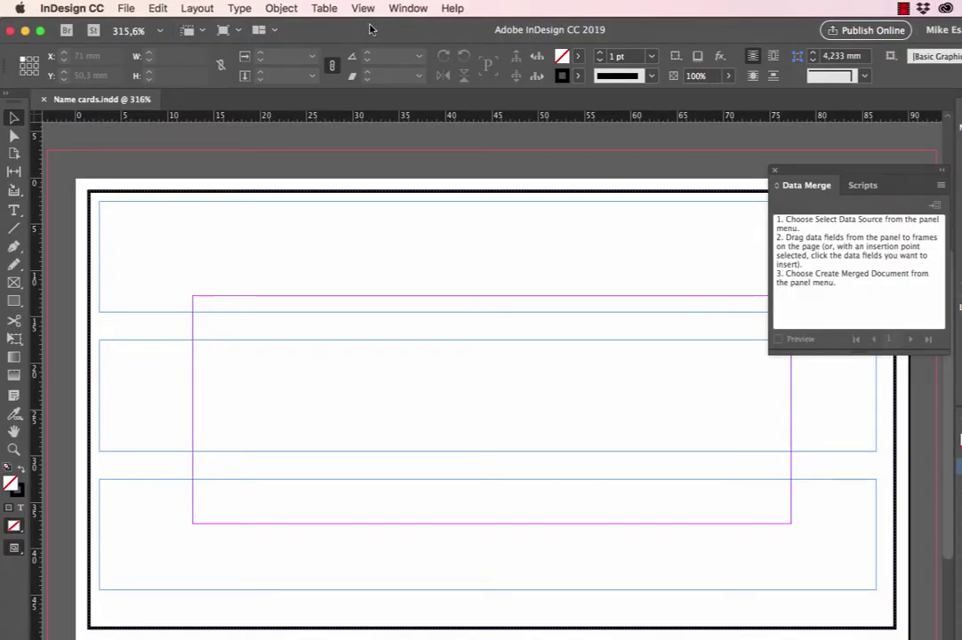
drag(812, 171, 766, 72)
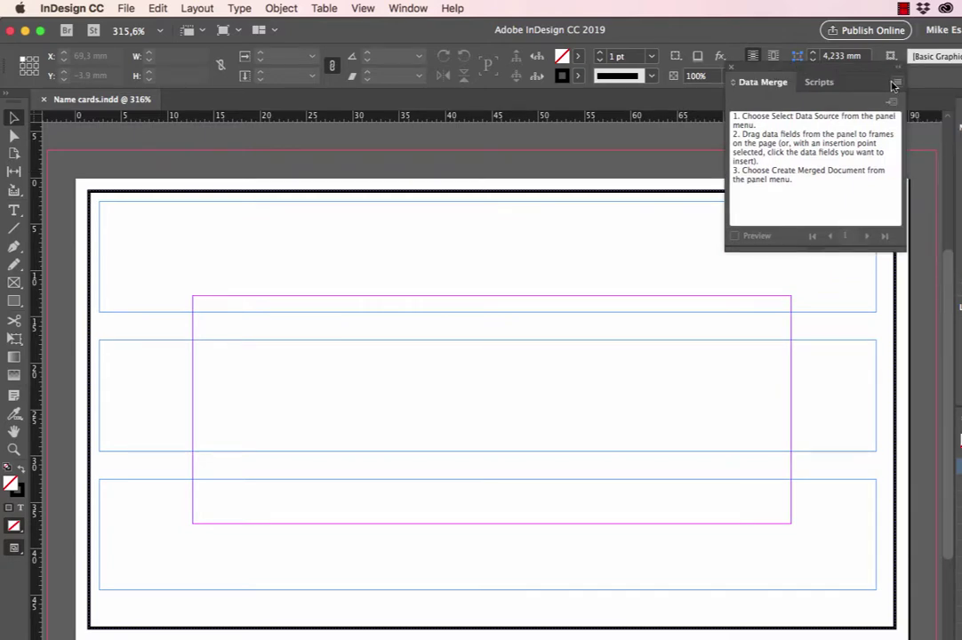
click(896, 85)
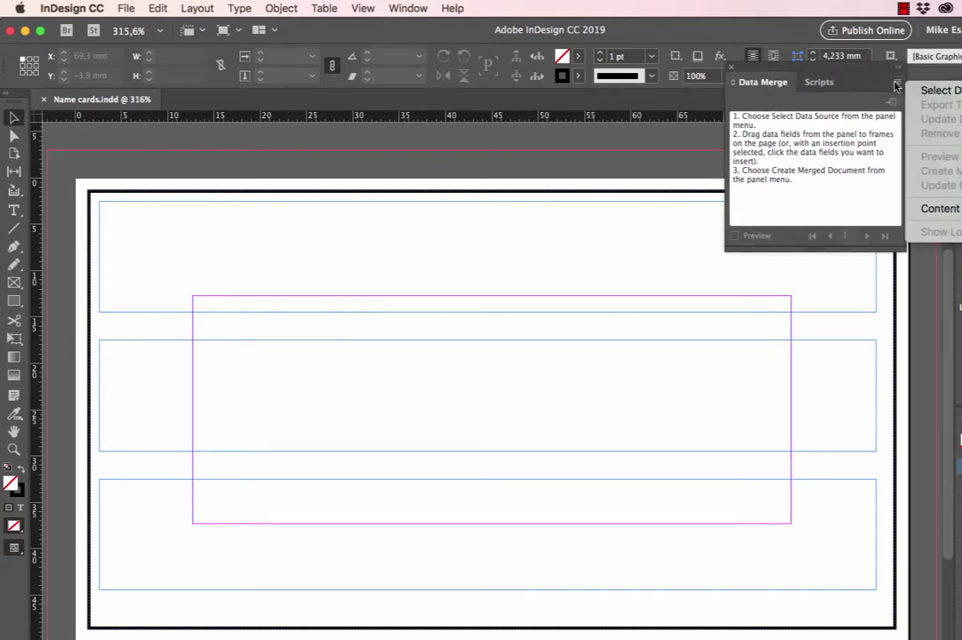
click(953, 90)
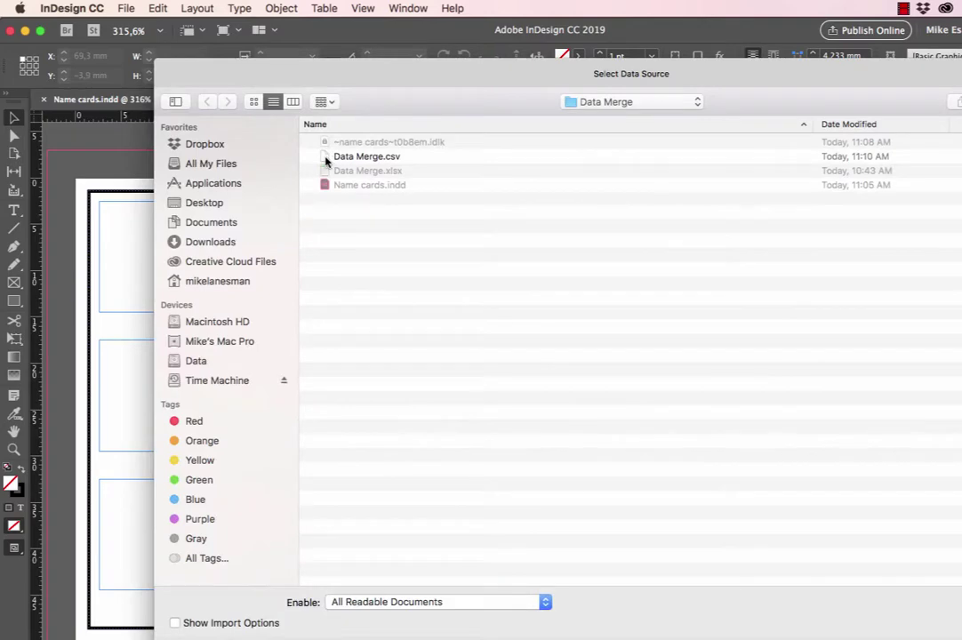
click(326, 159)
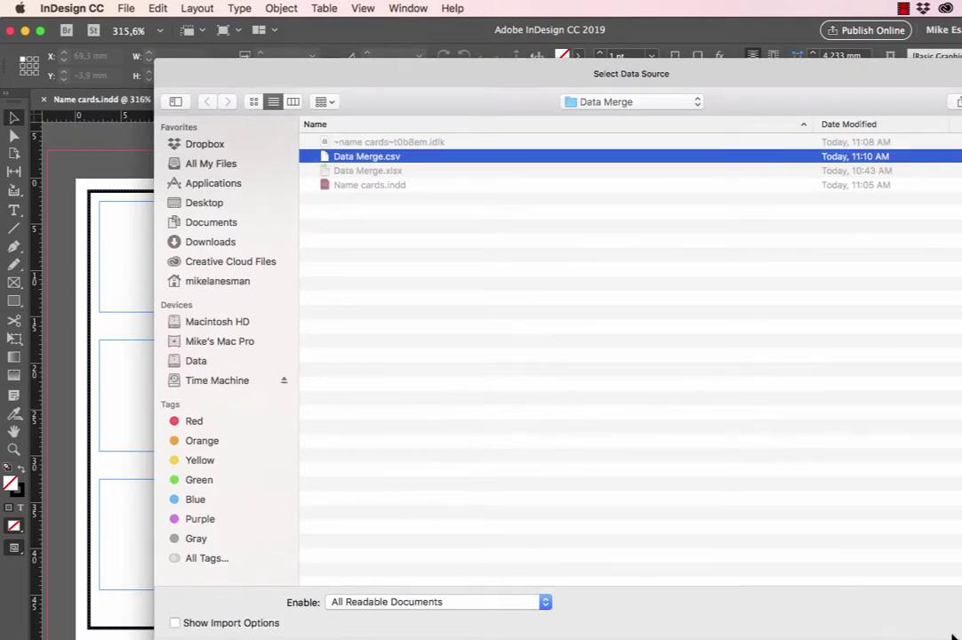
key(Return)
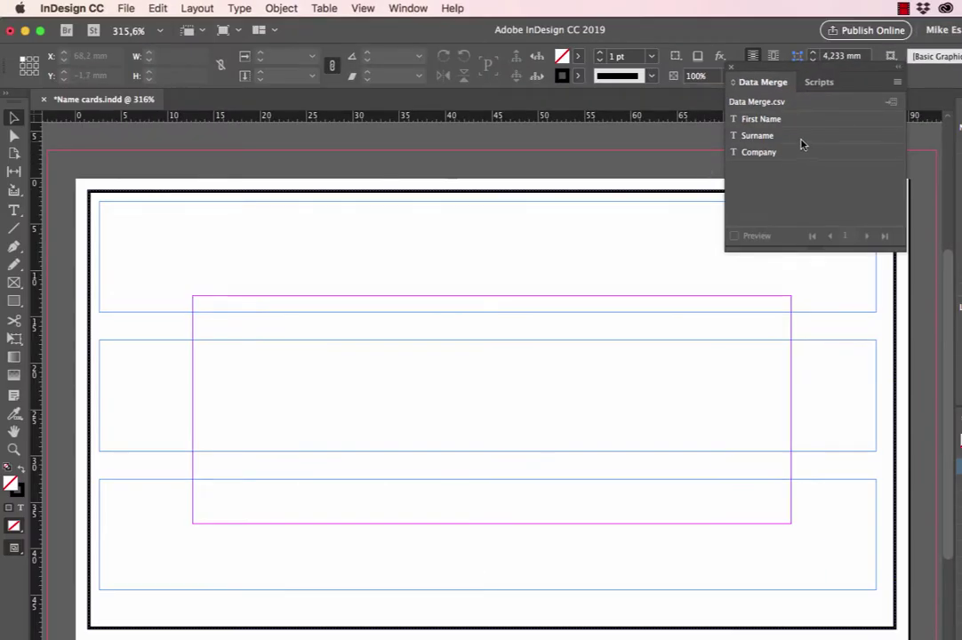
Step: Place the First Name field in the card's upper text frame, Surname in the middle one and Company in the lower one
click(749, 121)
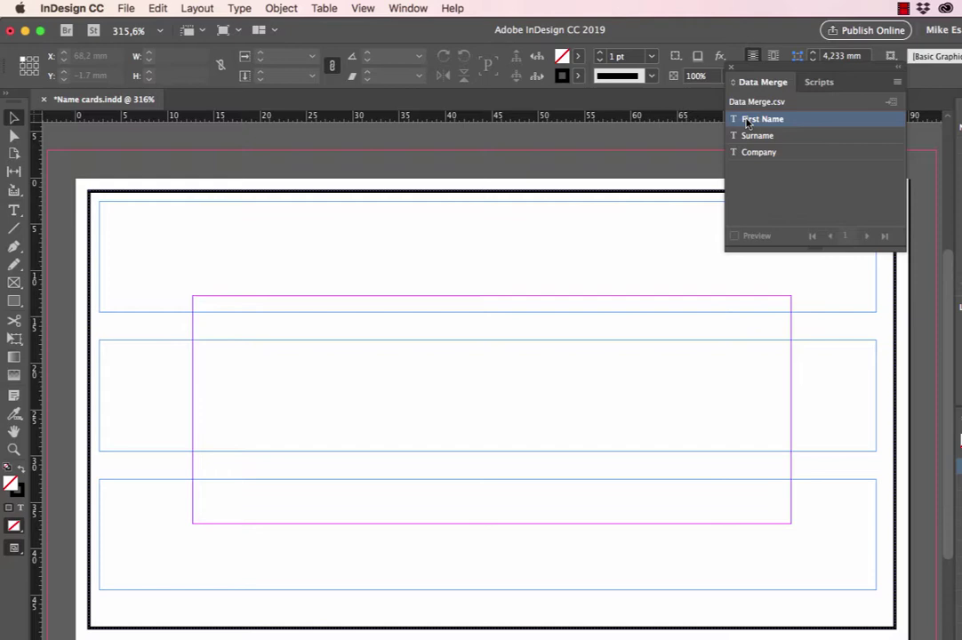
drag(733, 127, 457, 252)
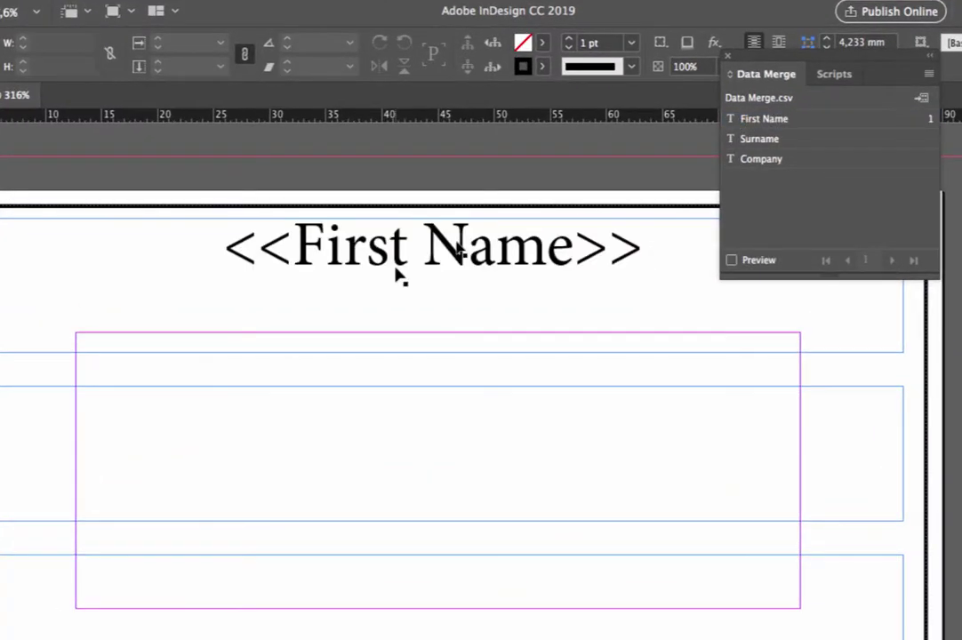
click(761, 139)
drag(734, 139, 390, 458)
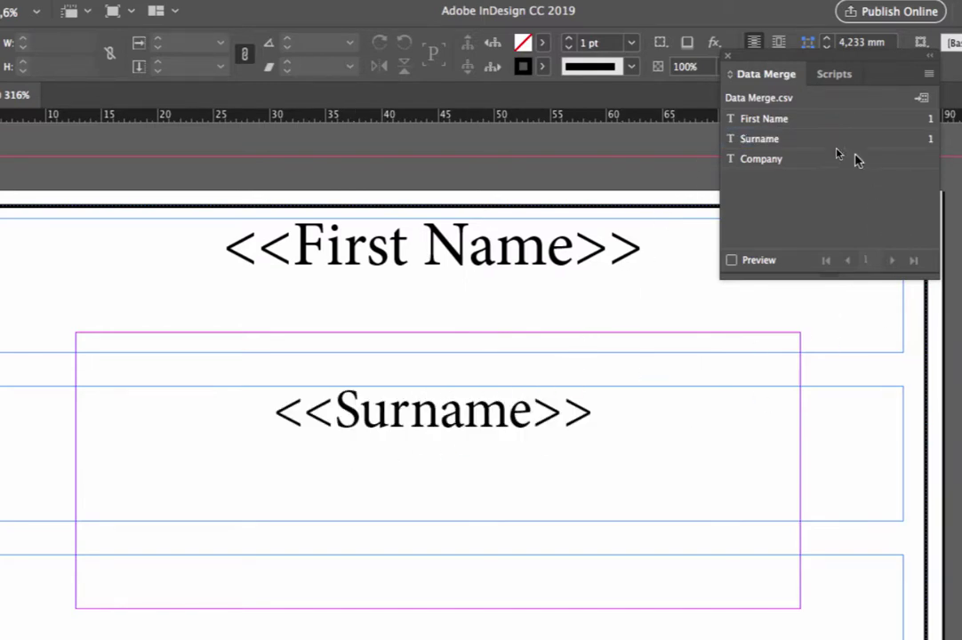
click(732, 163)
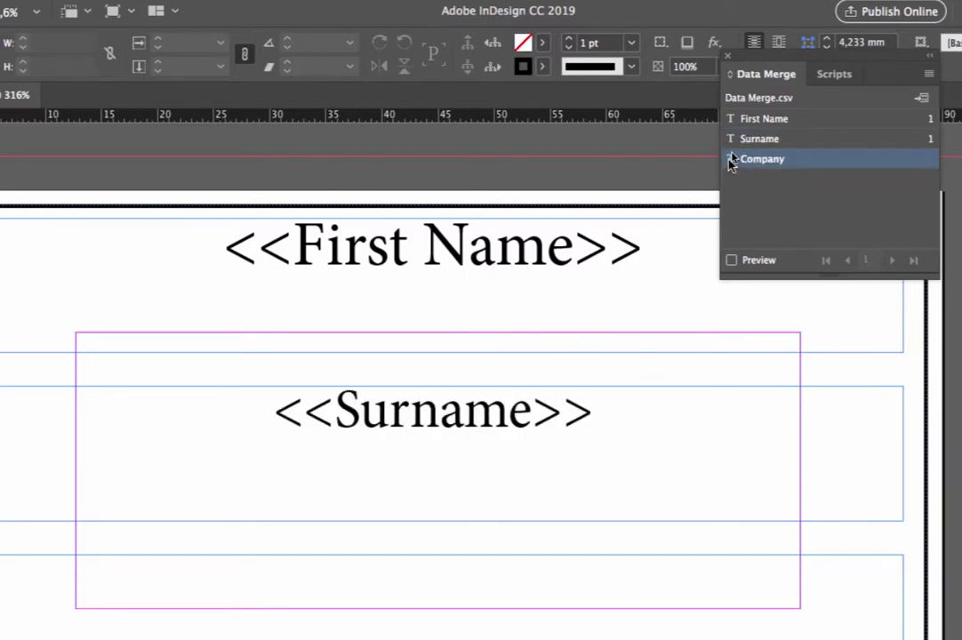
drag(731, 163, 430, 534)
drag(363, 620, 363, 620)
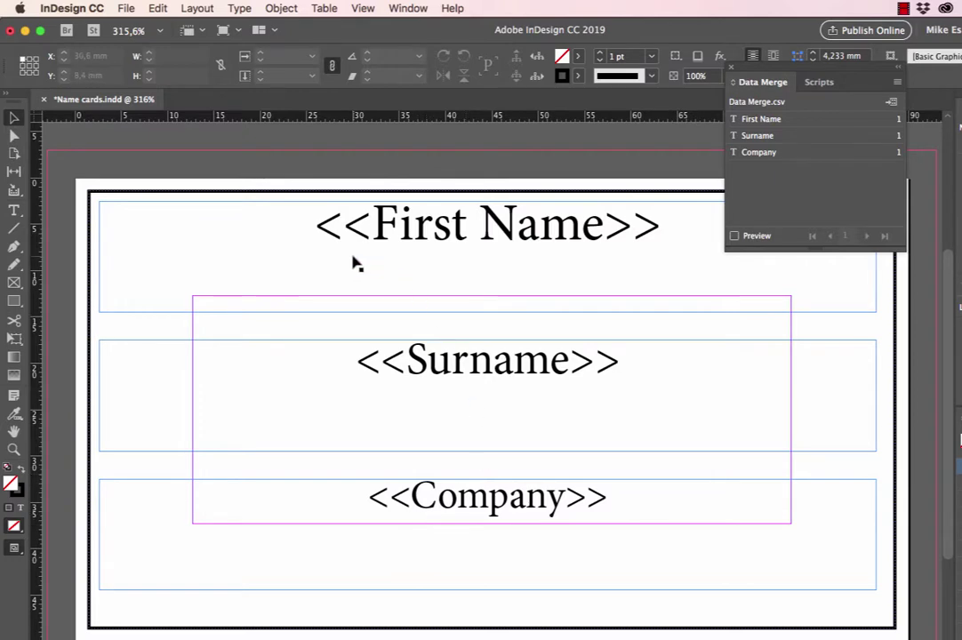
Step: Select all three text frames together and nudge them down the card to a Y position of 5,675 mm
click(398, 233)
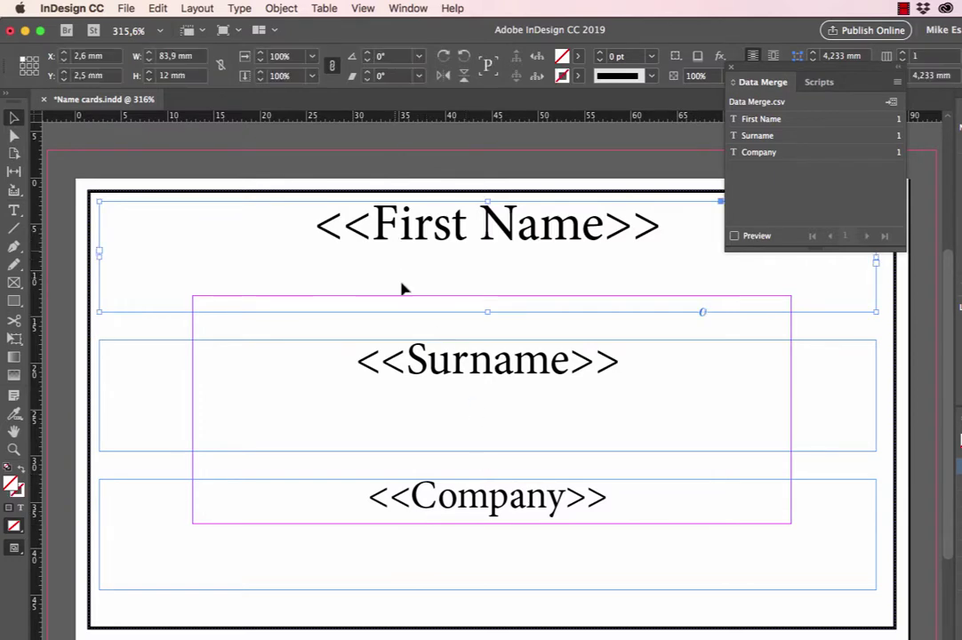
shift+click(431, 369)
shift+click(457, 500)
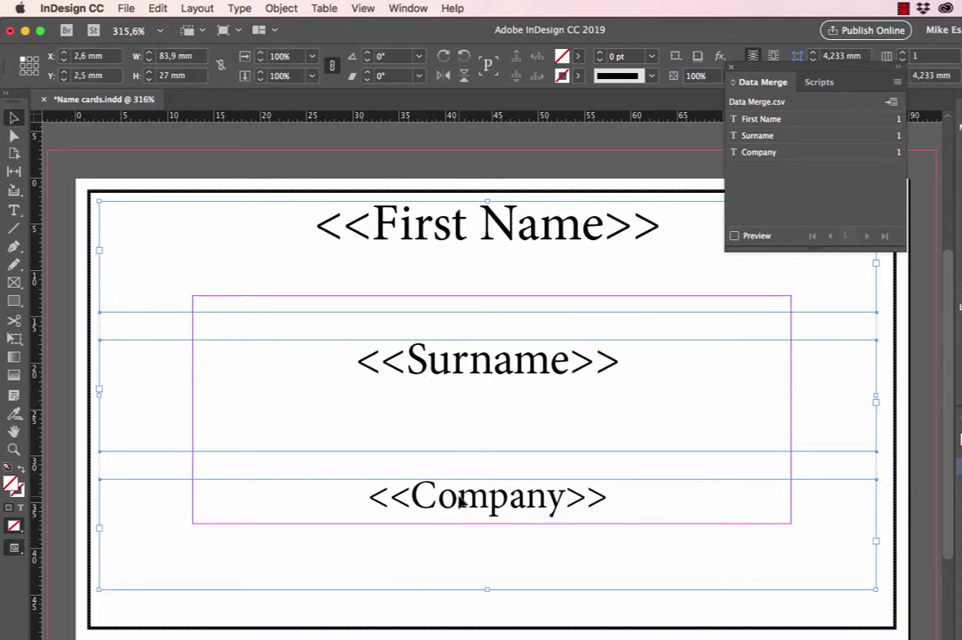
key(shift+Down)
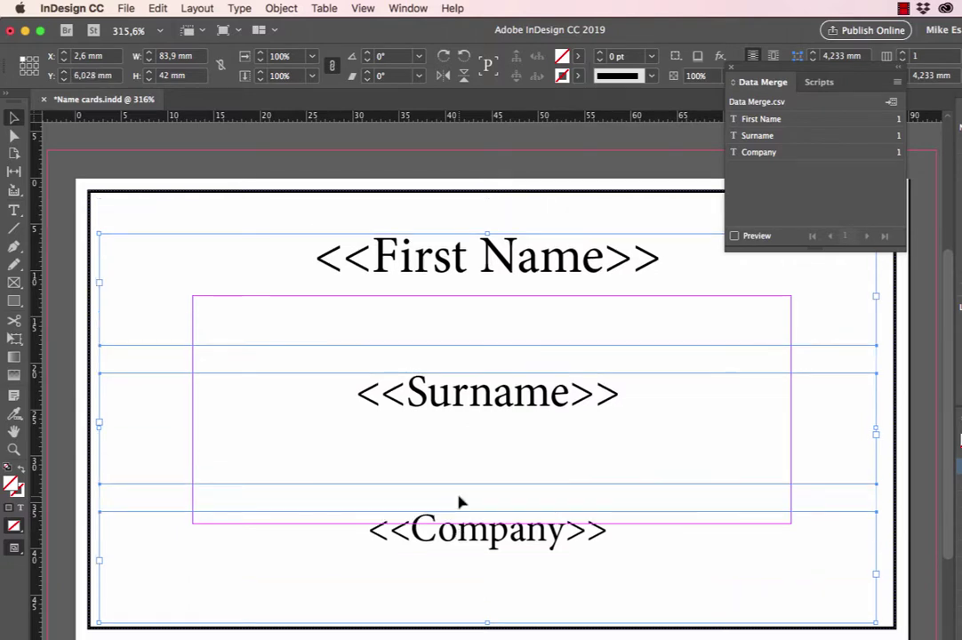
key(Up)
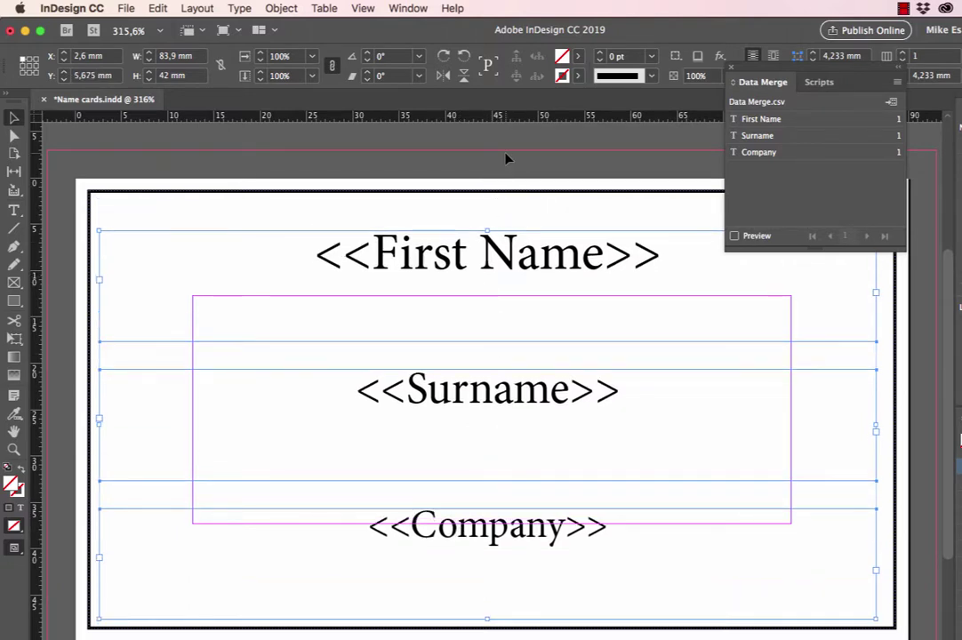
Step: Create the merged document from all records with a single record per page, keeping the overset text report and missing-image alert enabled
drag(820, 66, 628, 35)
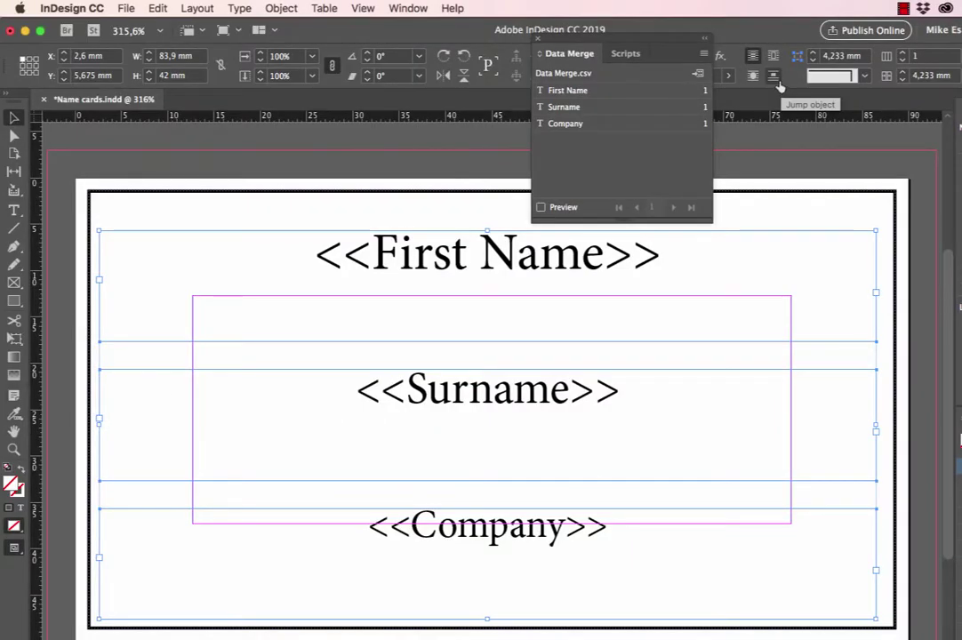
click(699, 74)
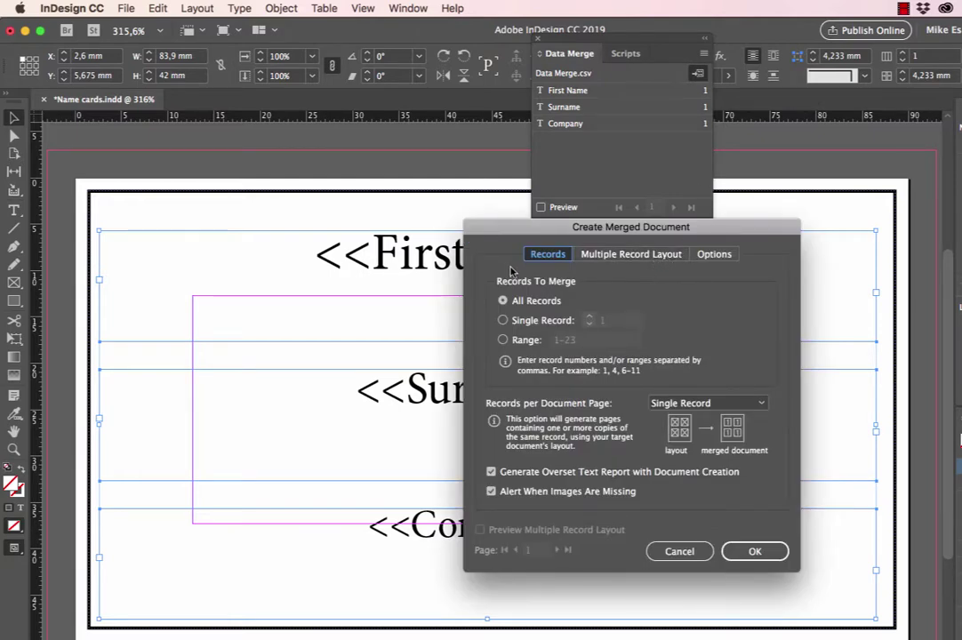
click(745, 553)
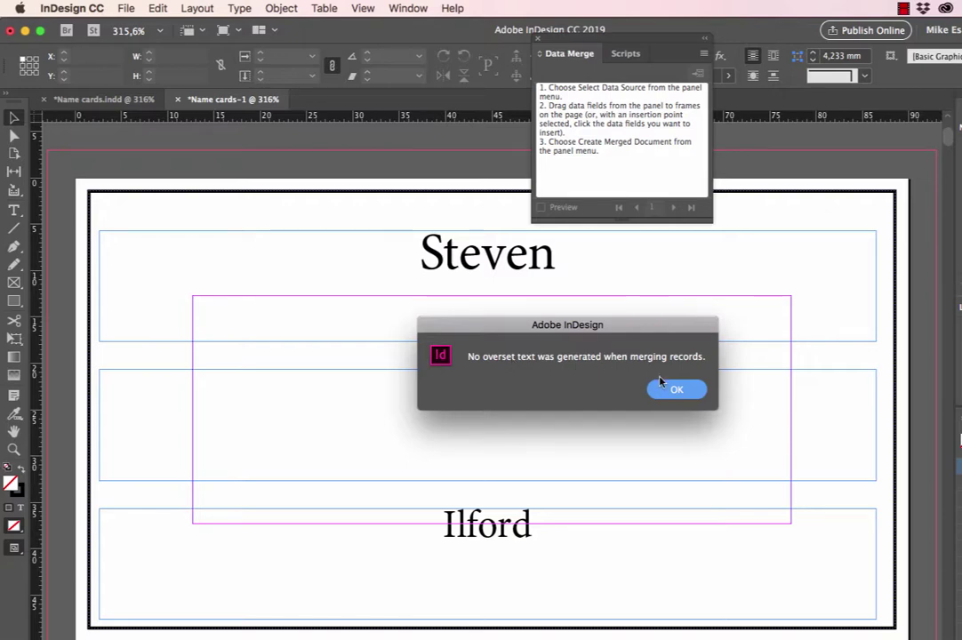
Step: Dismiss the overset text report and bring up the merged document's page thumbnails, enlarged to show the first six pages
click(687, 392)
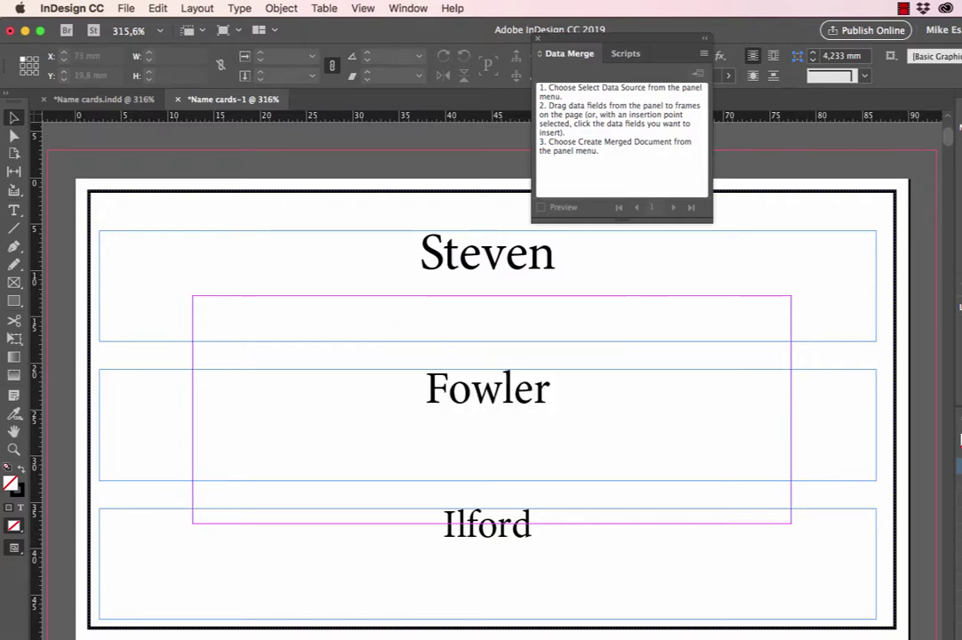
key(super+F12)
drag(851, 71, 526, 45)
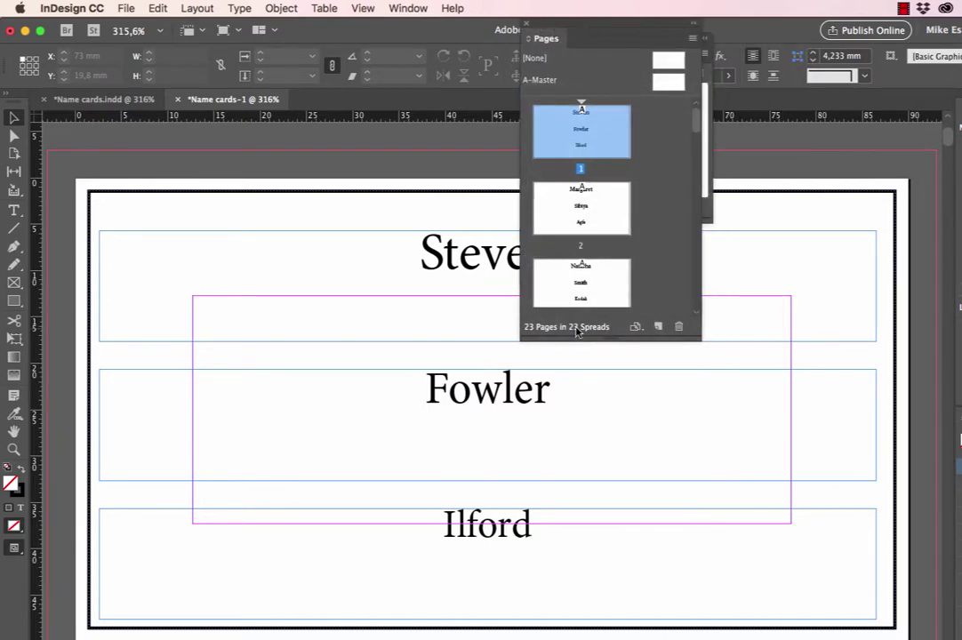
drag(574, 340, 574, 598)
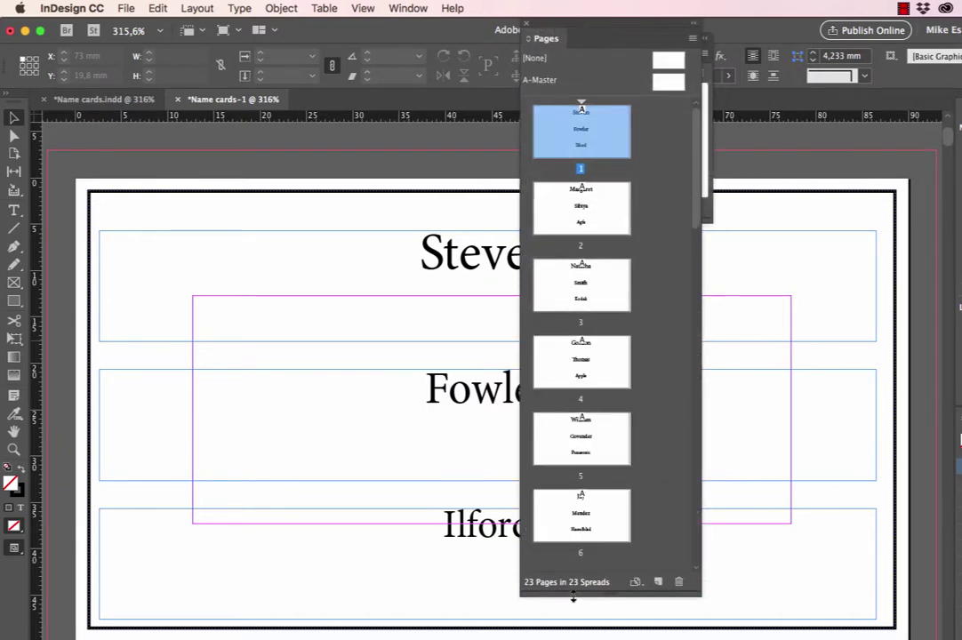
Step: Check the merged name cards on pages 2 to 6 one by one, clearing the page thumbnails and Data Merge window off the card
double_click(585, 209)
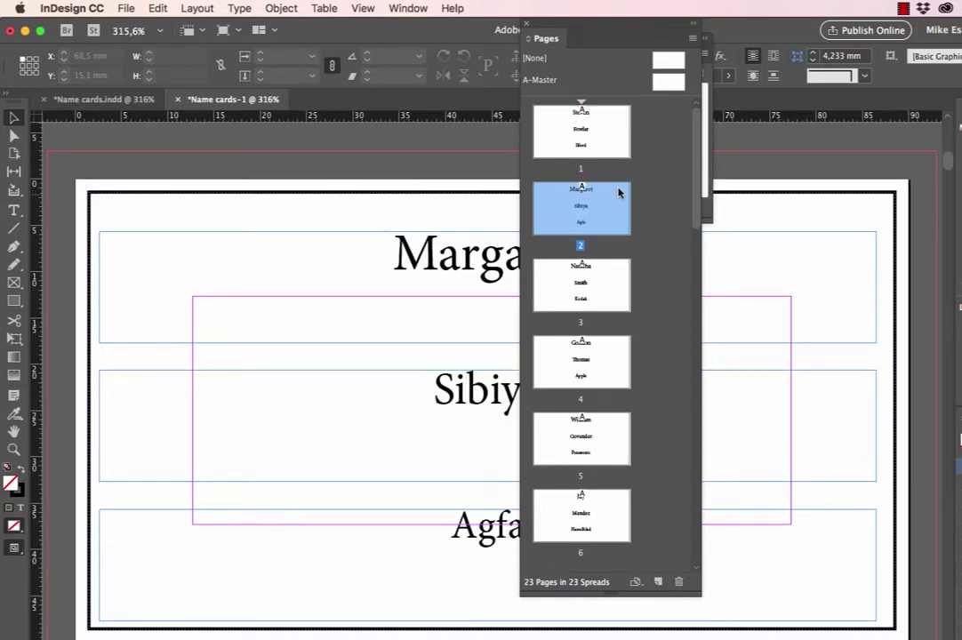
drag(553, 38, 789, 37)
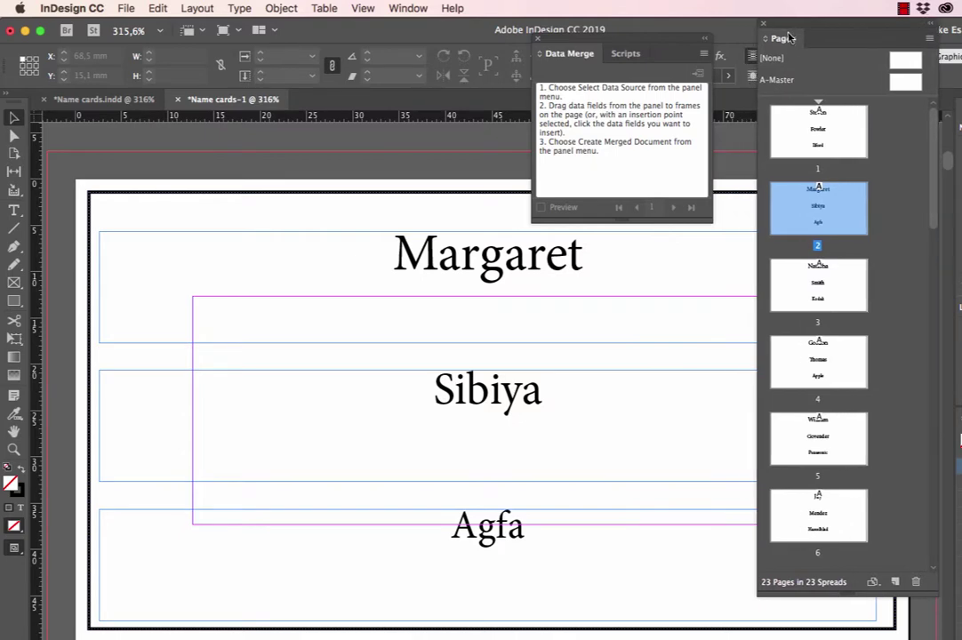
double_click(818, 283)
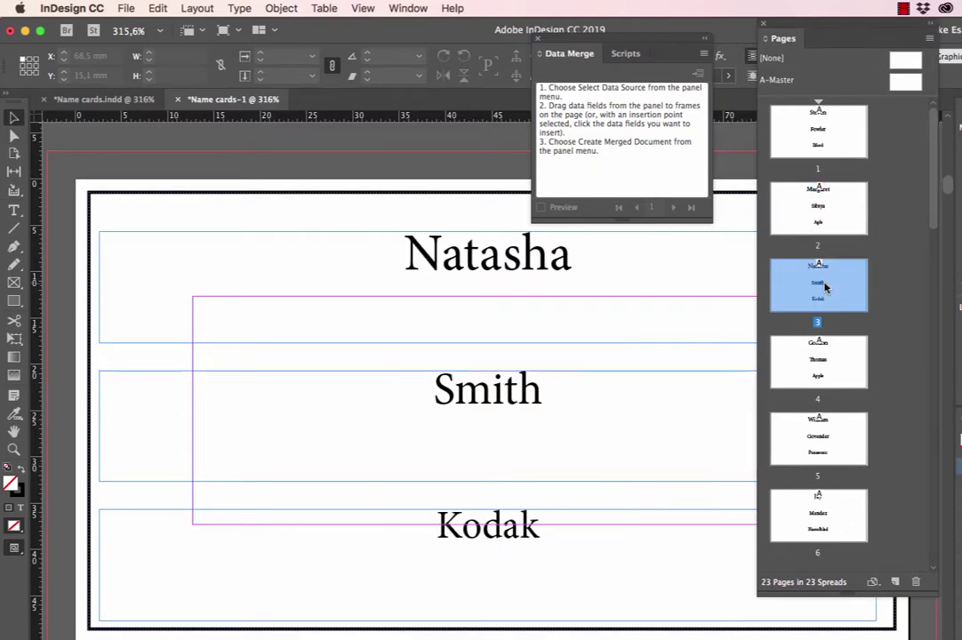
click(539, 40)
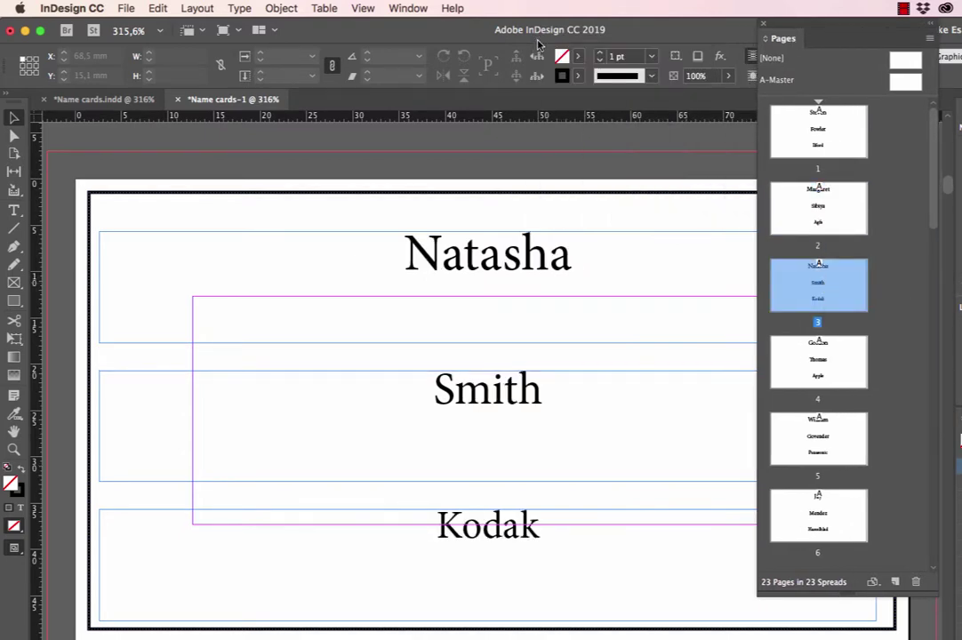
double_click(823, 347)
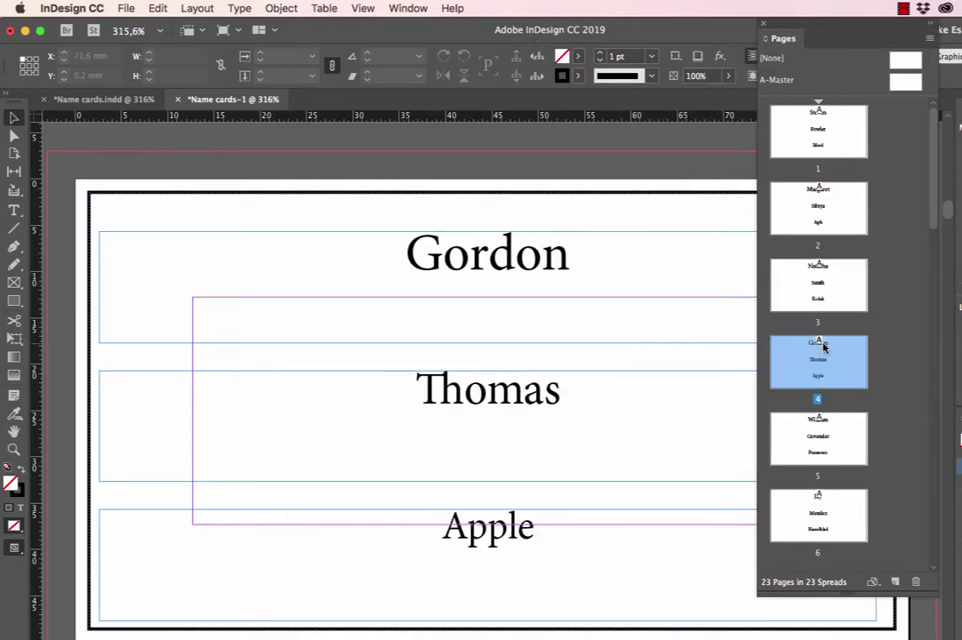
double_click(836, 458)
double_click(837, 523)
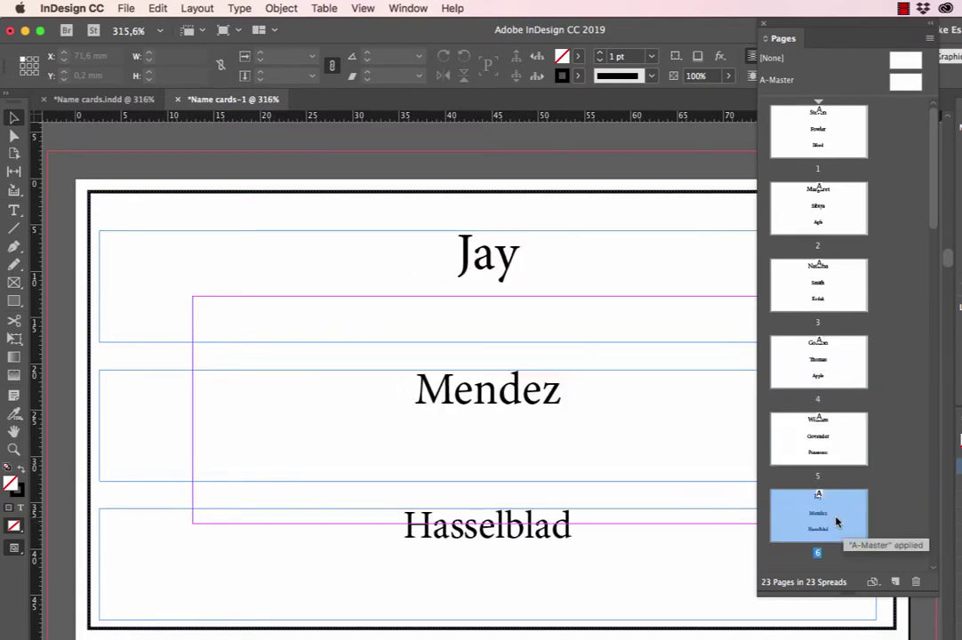